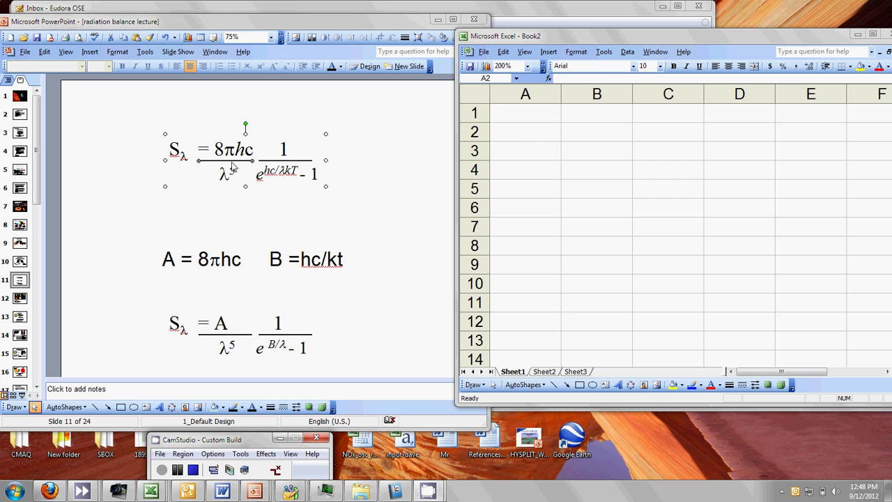
- Label cell A2 as h and enter 6.626E-34 as its value in B2
left_click(507, 132)
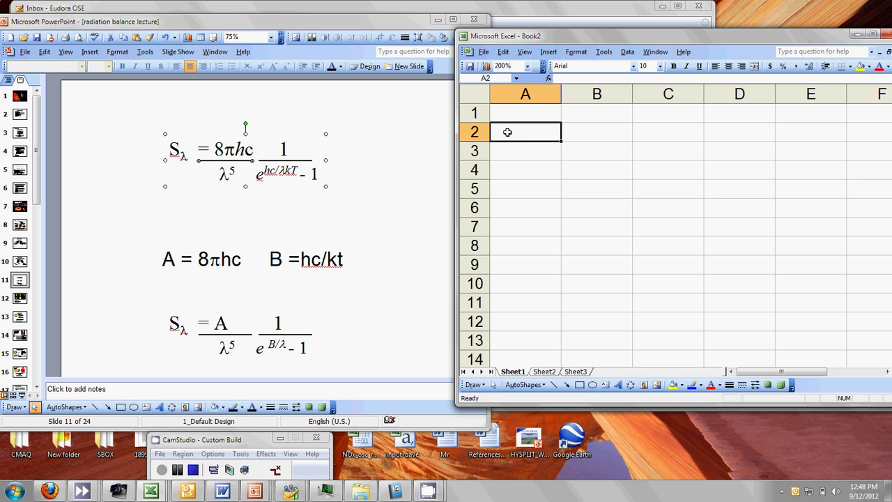
type("h")
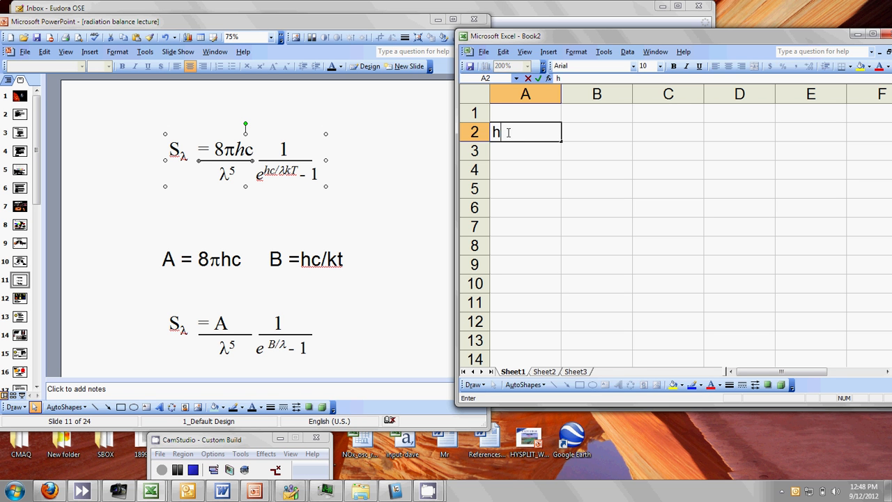
left_click(593, 131)
type("6.6")
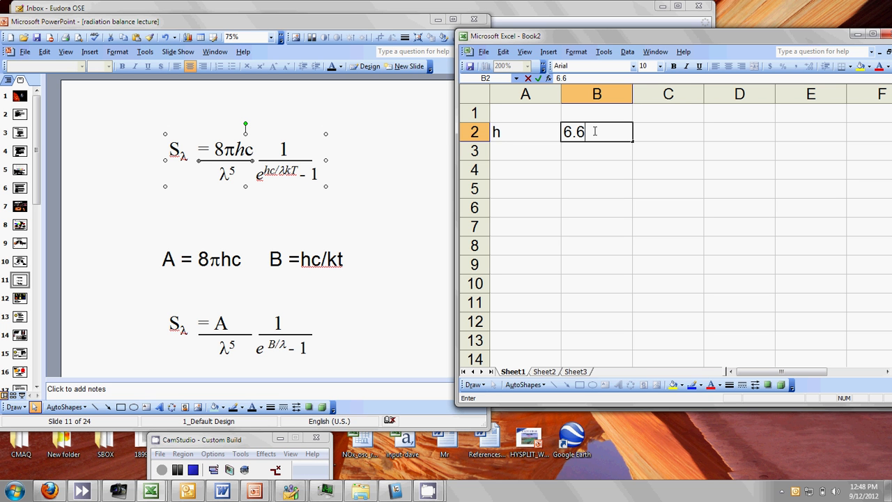
type("26E-34")
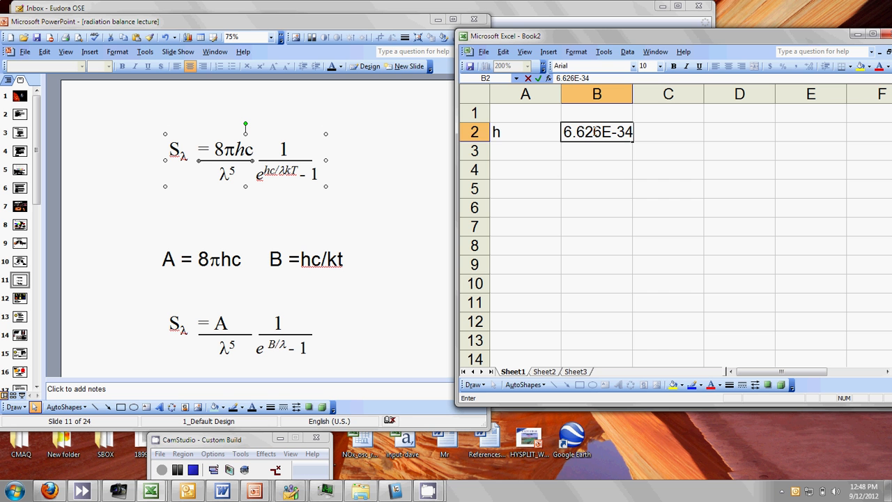
key("Return")
left_click(593, 132)
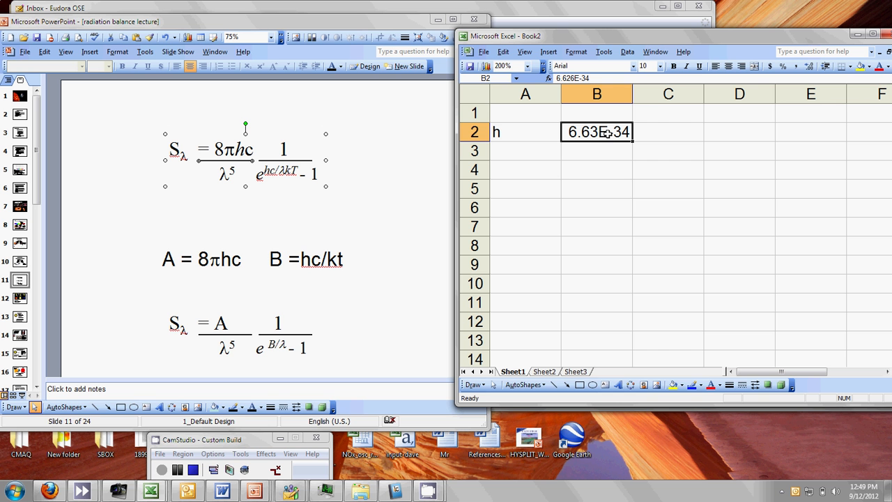
- Label cell A3 as c and enter 2.99E8 as its value in B3
left_click(501, 156)
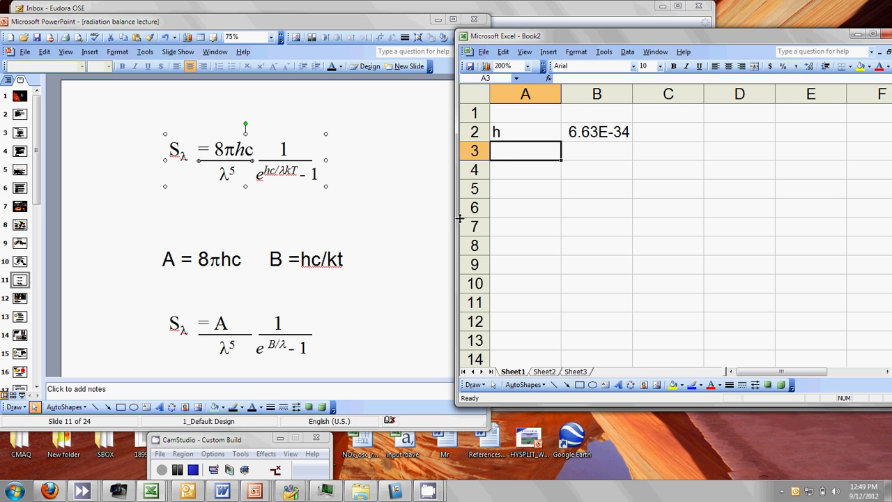
type("c")
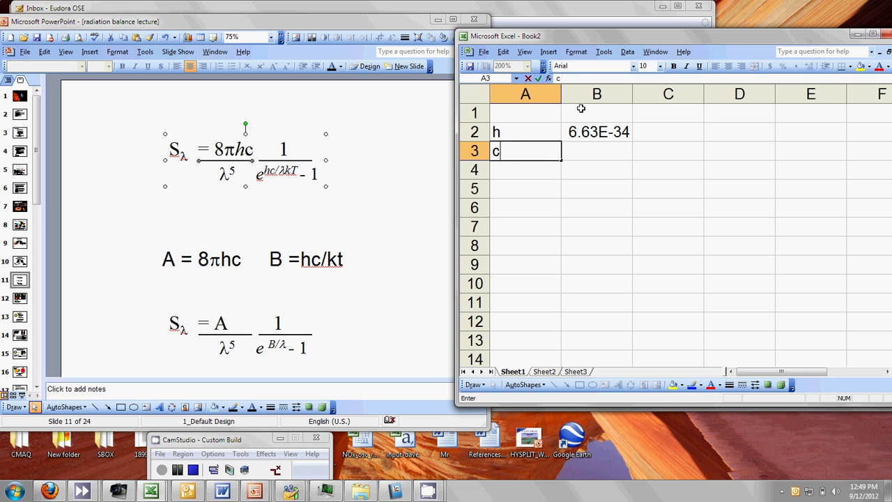
left_click(580, 154)
double_click(582, 154)
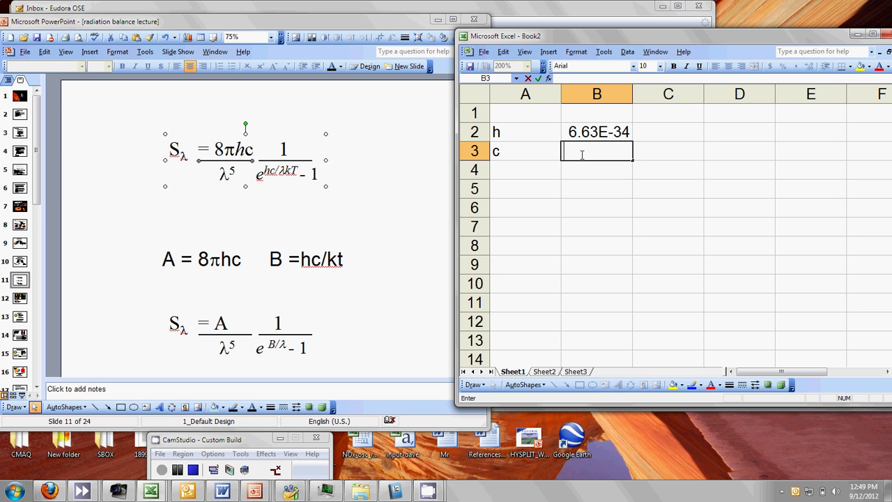
type("2.99E8")
- Label cell A4 as k and enter 1.43E-2 as its value in B4
left_click(517, 170)
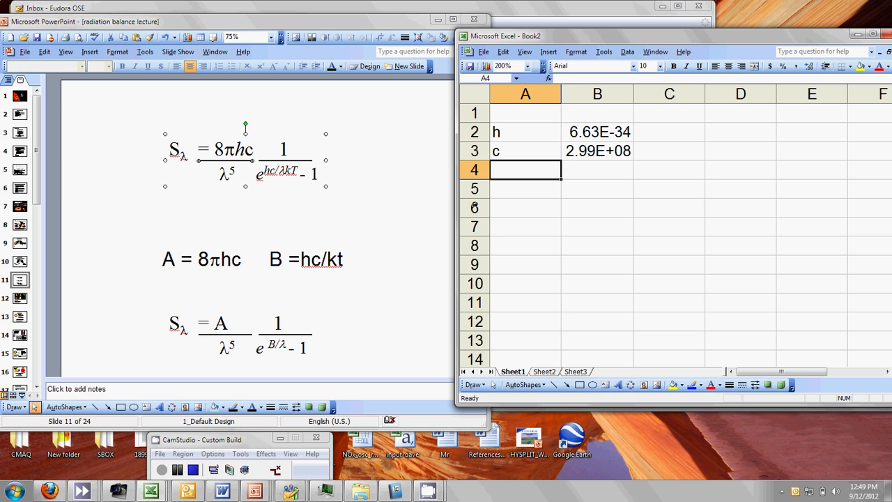
type("k")
left_click(586, 171)
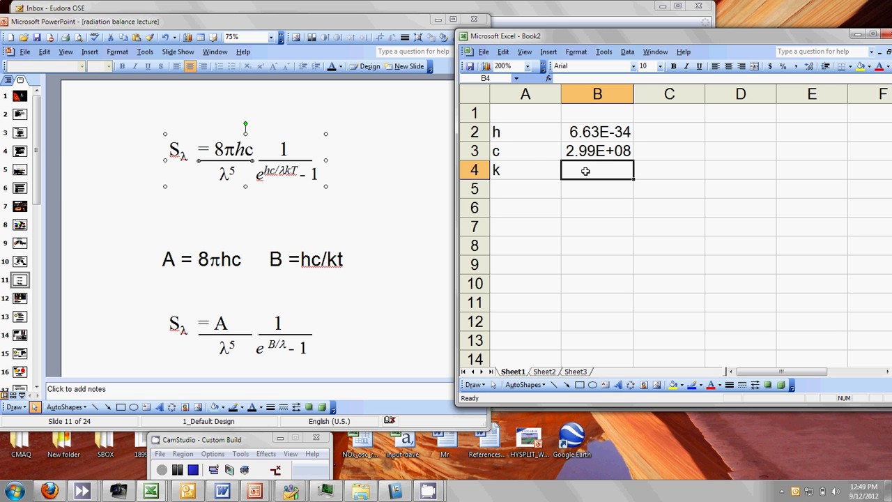
type("1.43")
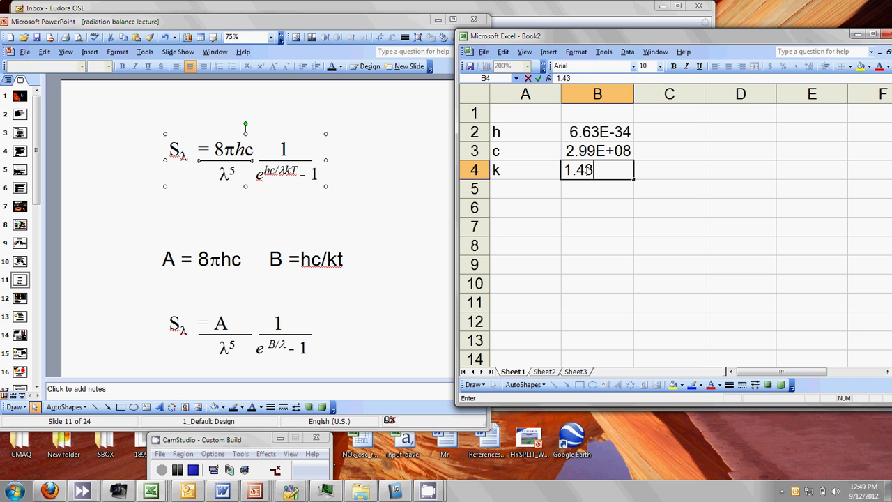
type("E-2")
- Look up the value of k in the Blackbody problems workbook, minimize it and return to Book2
left_click(145, 492)
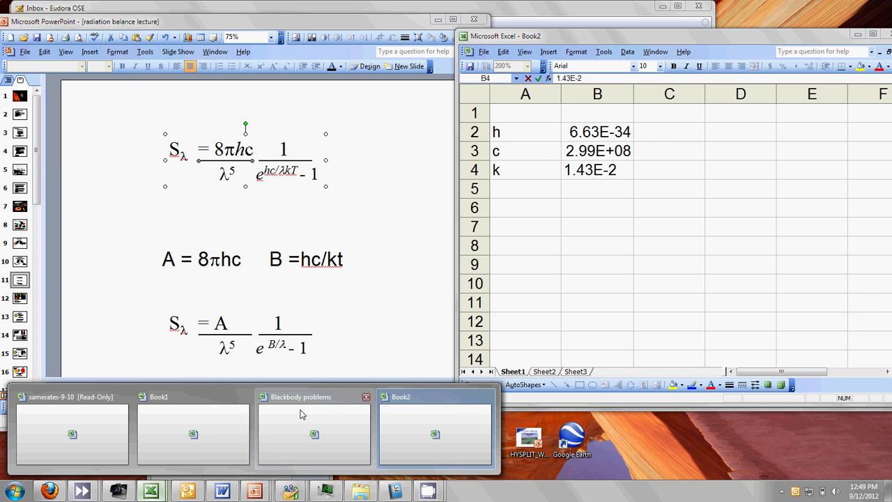
left_click(301, 413)
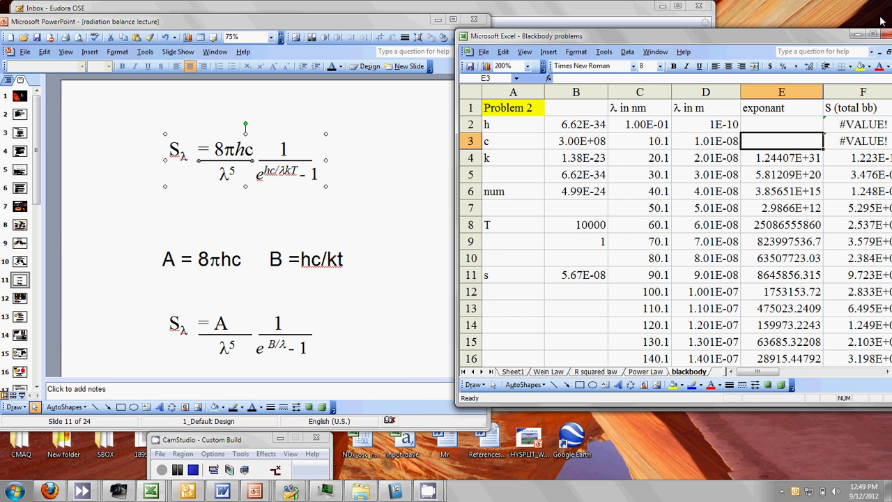
left_click(855, 35)
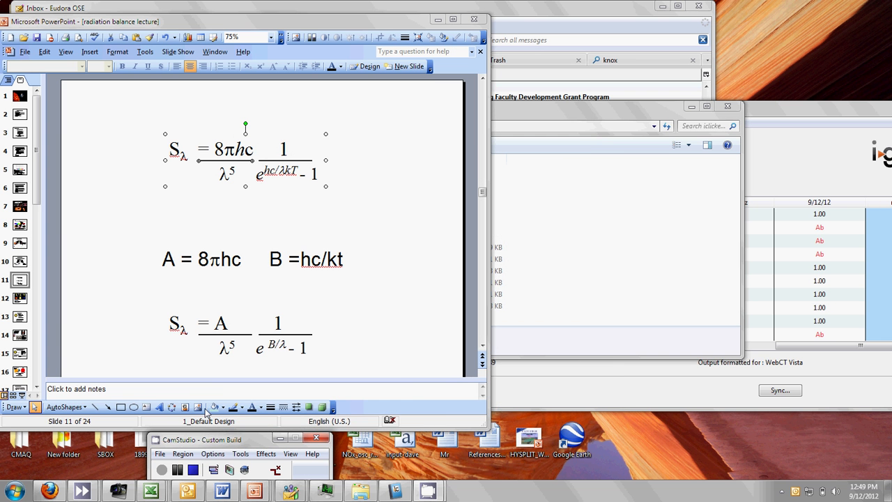
mouse_move(162, 490)
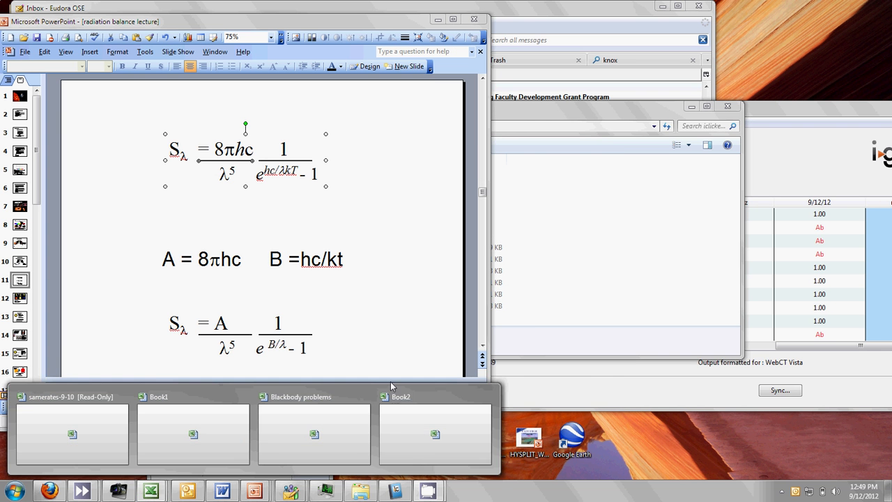
left_click(398, 418)
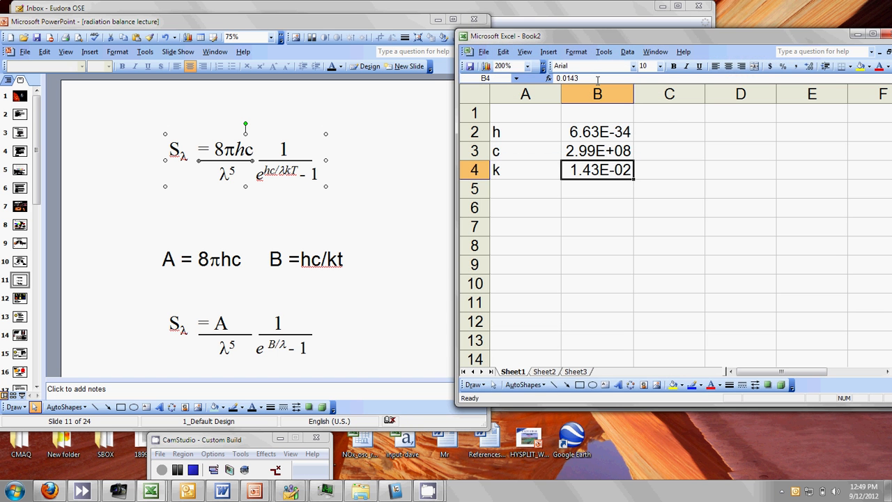
- Replace the value of k in cell B4 with 1.34E-23
type("3")
key("BackSpace")
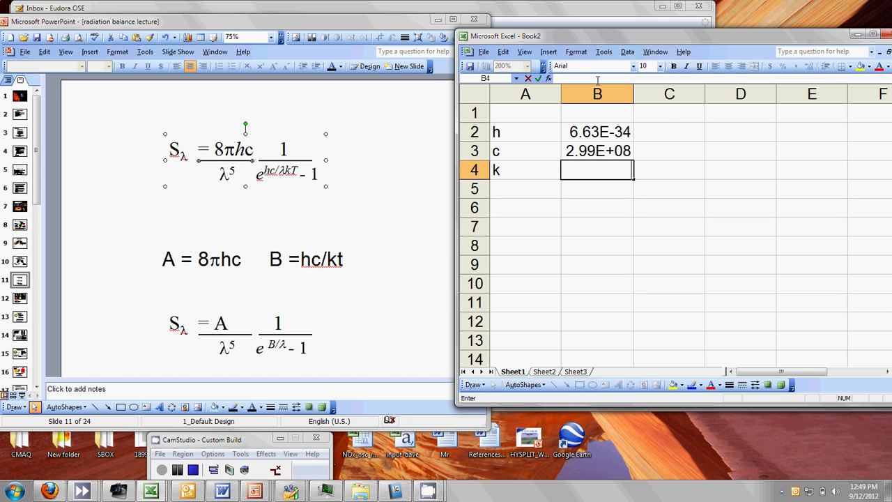
type("1.34E")
left_click(157, 492)
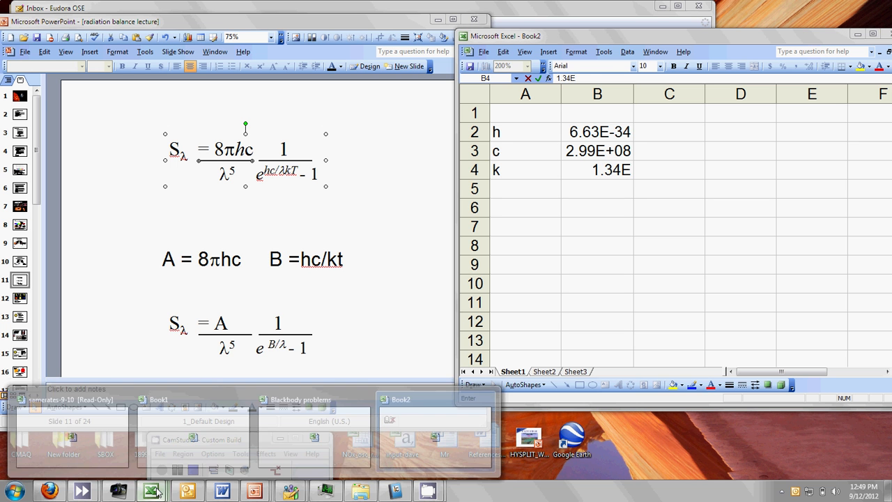
left_click(414, 414)
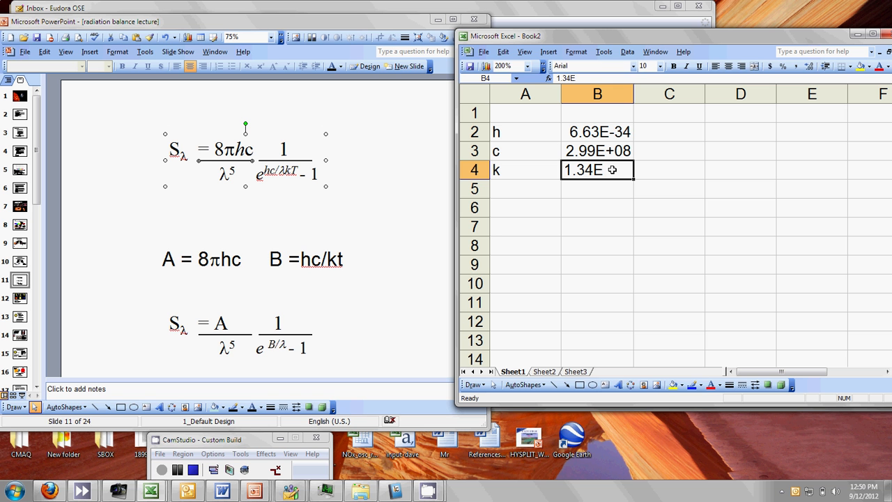
left_click(584, 78)
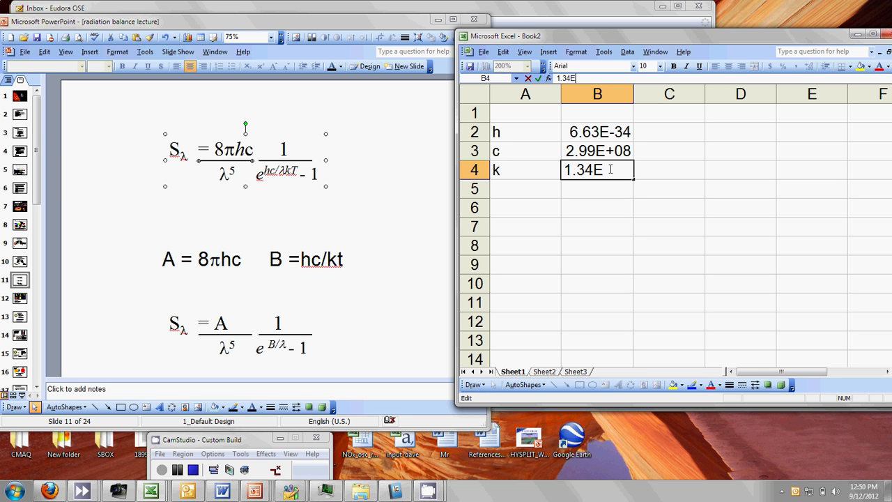
type("23")
- Label cell A5 as T and enter 10000 as its value in B5
left_click(514, 192)
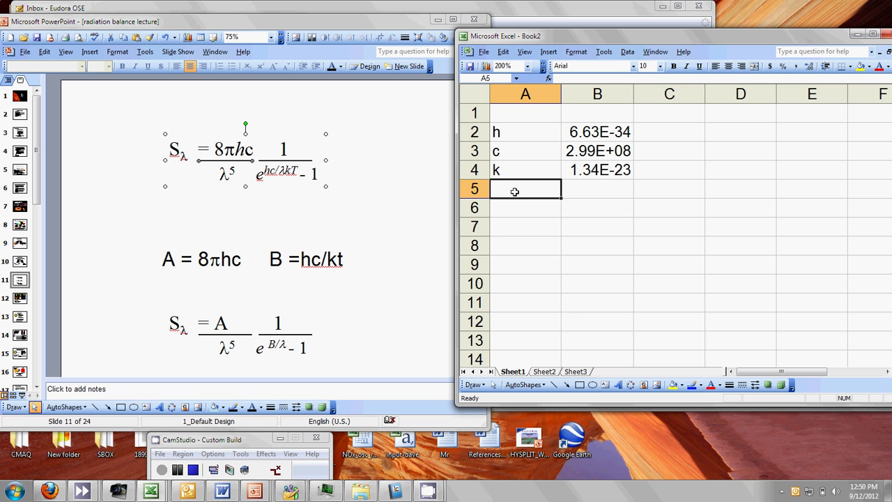
type("T")
left_click(586, 188)
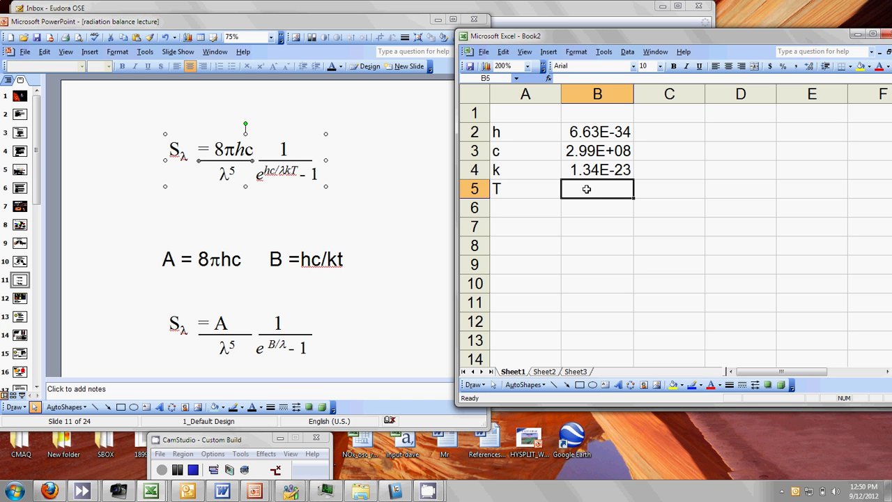
type("10000")
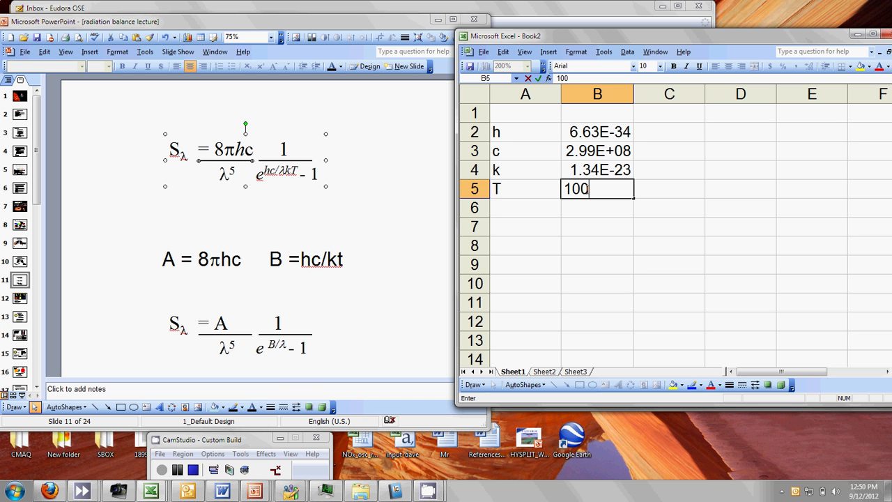
left_click(538, 215)
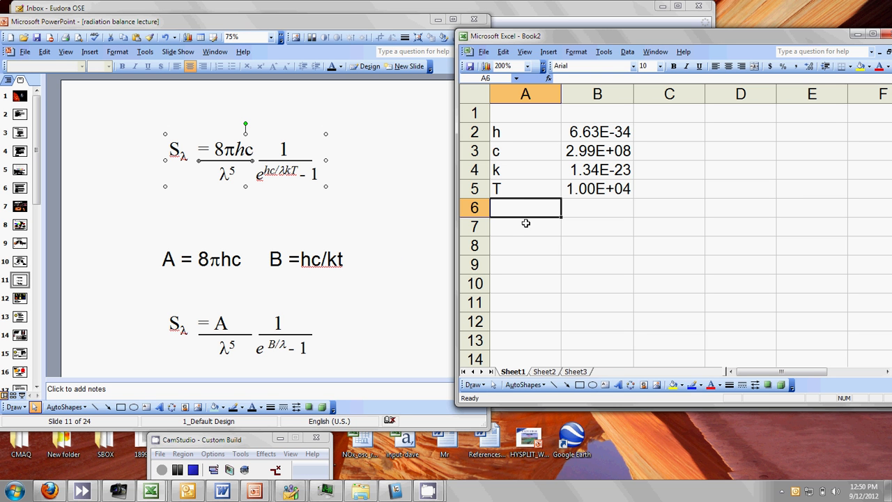
- Enter the labels A in cell A7 and B in cell A8
left_click(518, 230)
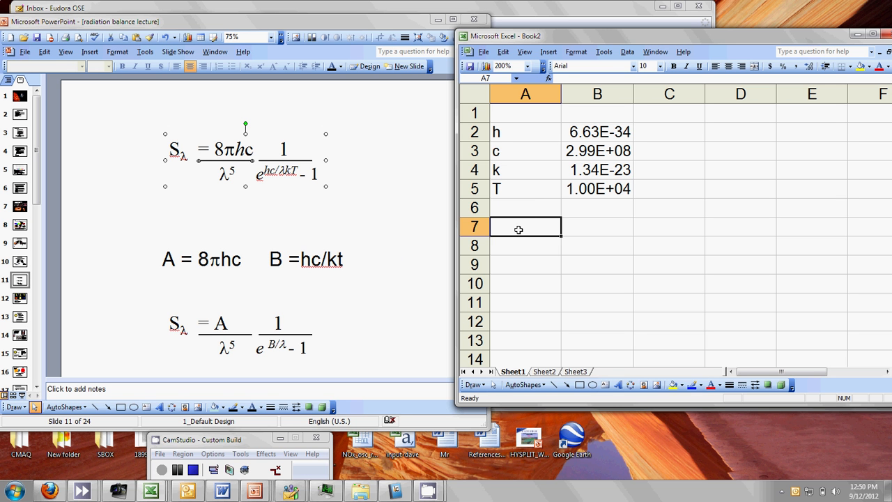
type("A")
left_click(512, 250)
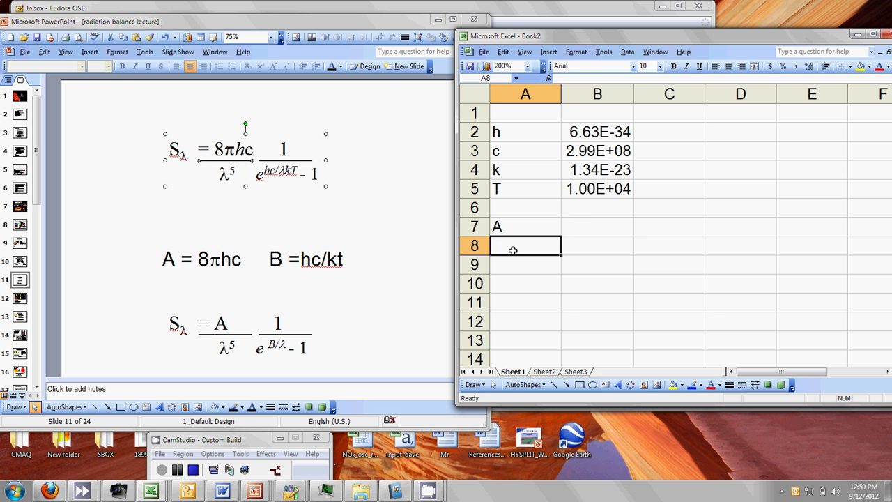
type("B")
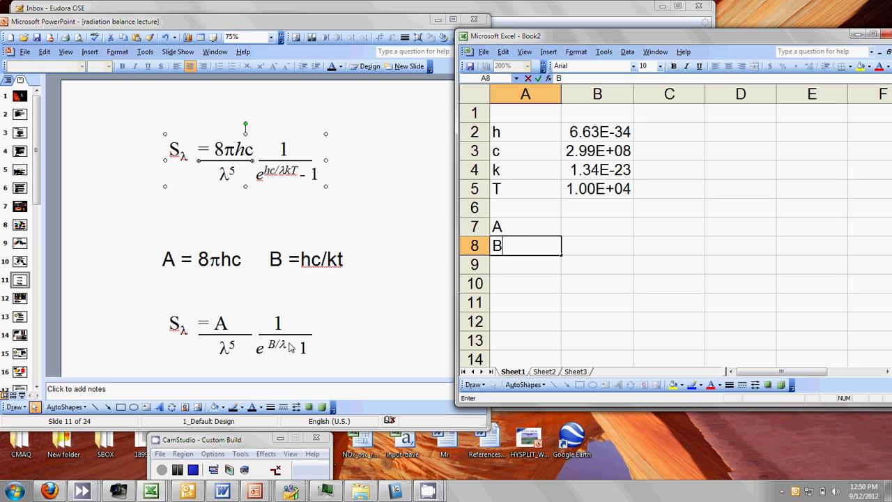
- Begin the formula for A in cell B7 with =8*PI()*, using the PI function instead of 3.14
left_click(602, 226)
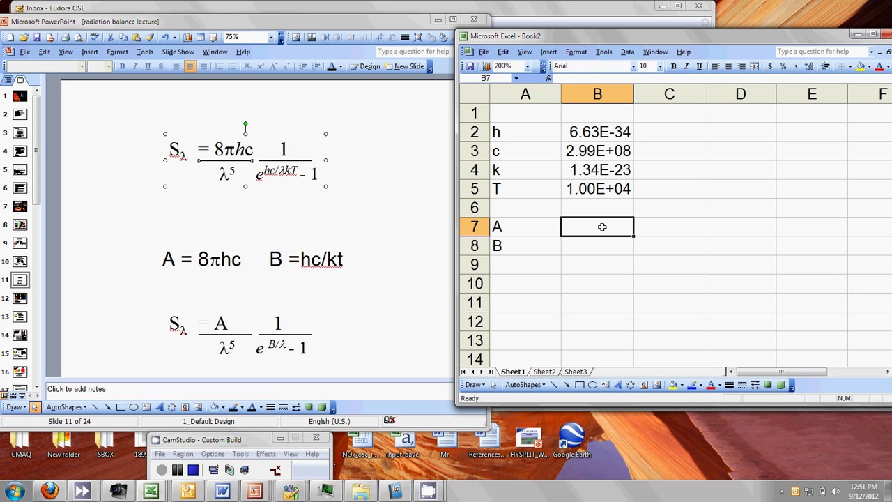
type("=")
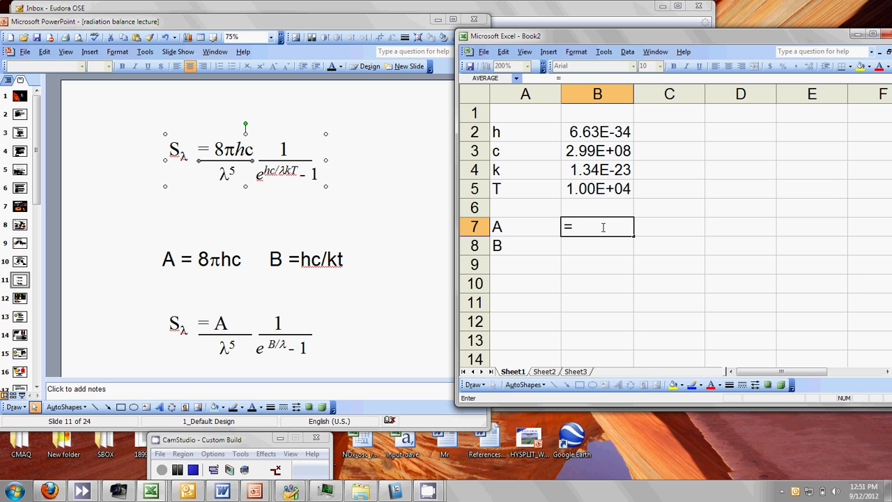
type("8*")
type("3.14")
key("BackSpace")
key("BackSpace")
key("BackSpace")
key("BackSpace")
type("PI(")
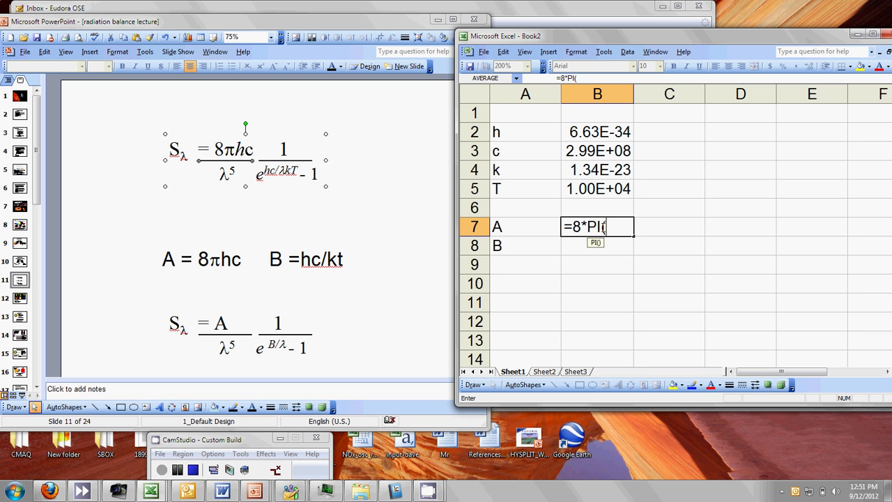
type(")")
type("*")
left_click(575, 131)
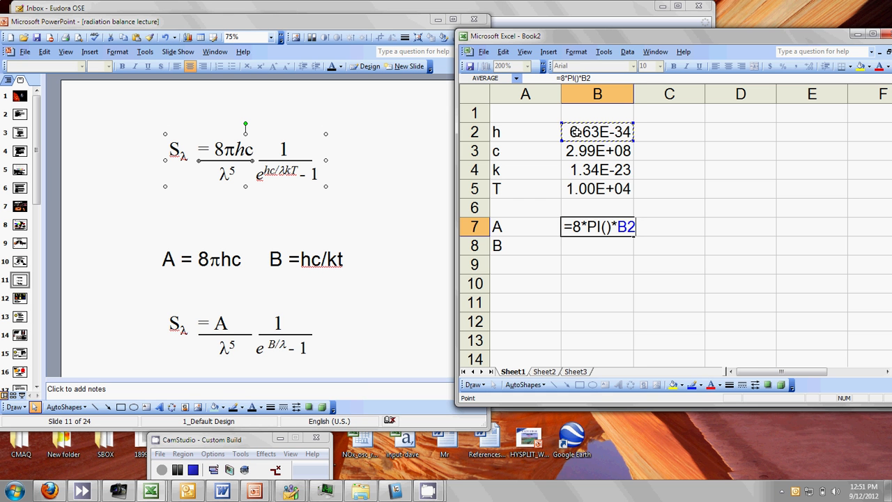
key("F4")
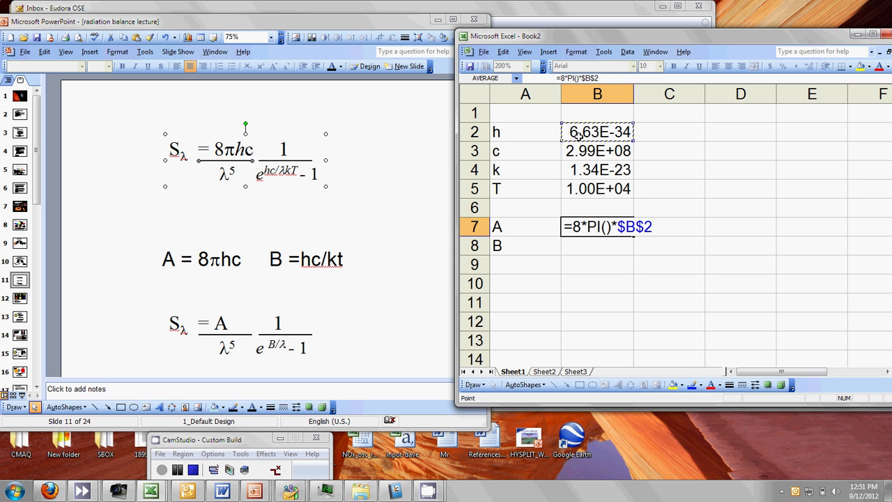
left_click(588, 244)
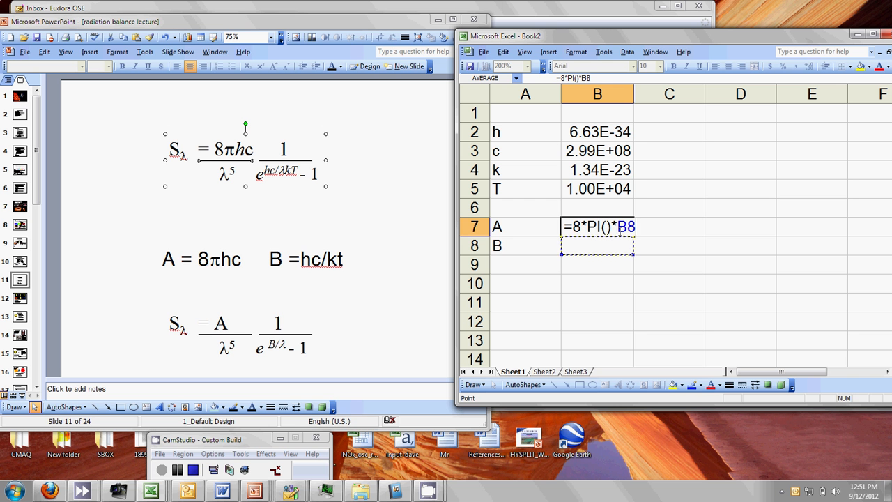
left_click(618, 228)
key("BackSpace")
key("BackSpace")
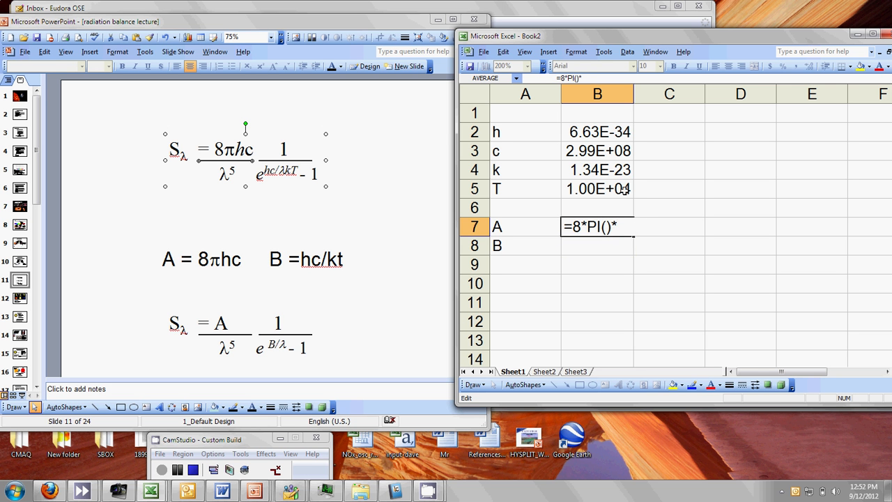
- Finish the formula for A in cell B7 with an absolute reference to h, giving =8*PI()*$B$2
left_click(605, 132)
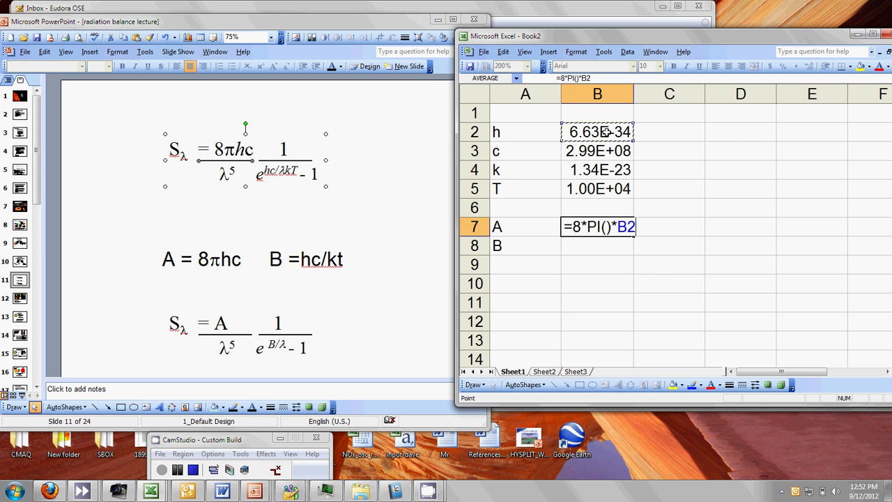
key("super+p")
key("F4")
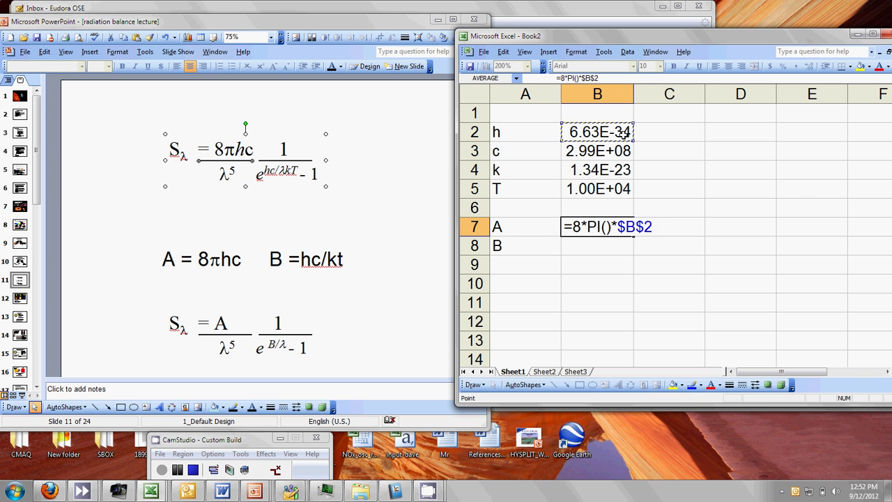
key("Return")
- Start the formula for B in cell B8 with an absolute reference to h in $B$2
type("=")
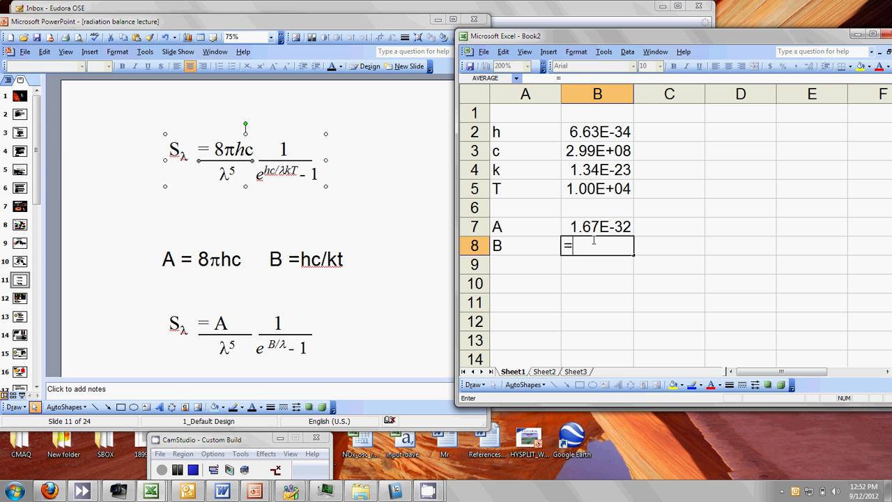
left_click(576, 132)
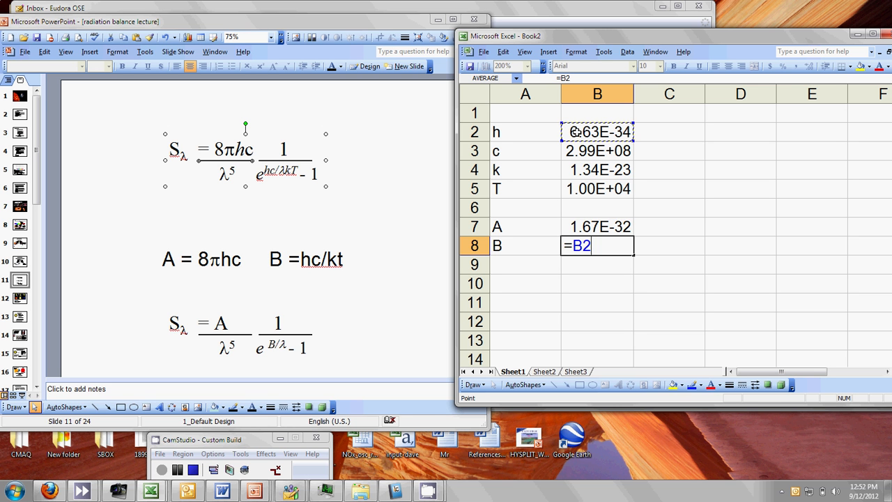
key("F4")
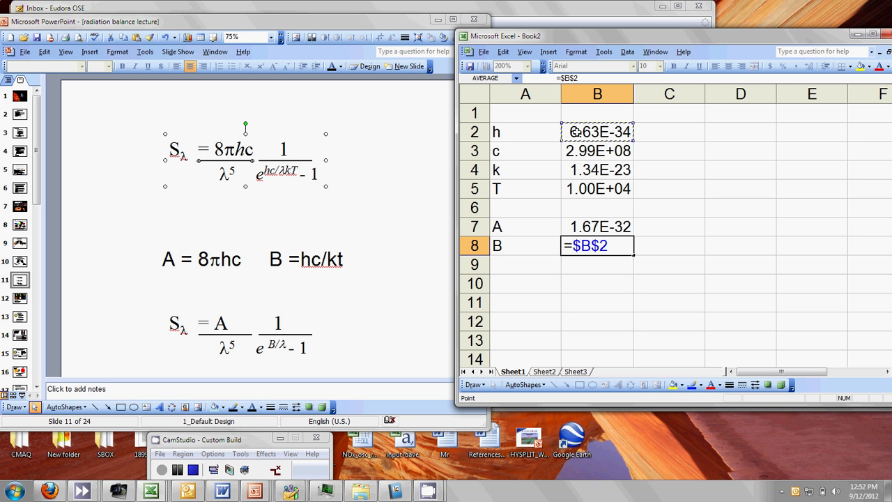
type("8")
left_click(604, 152)
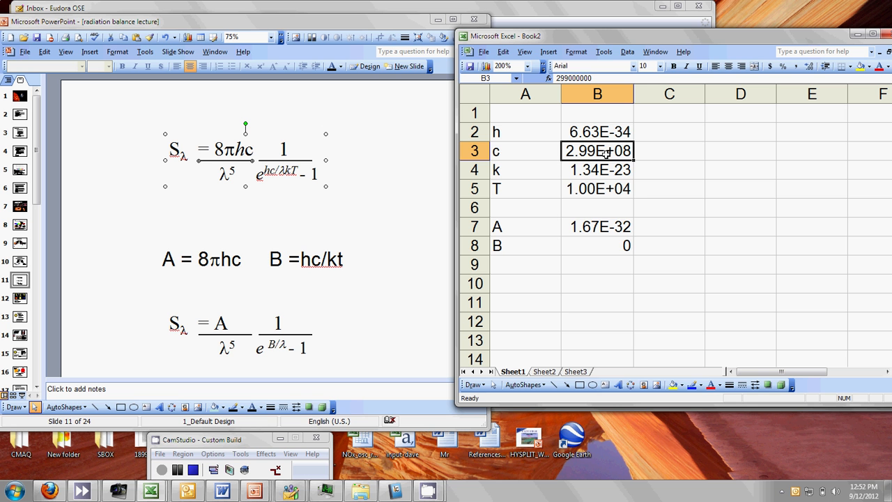
- Remove the stray 8 from the B8 formula and build its numerator as ($B$2*$B$3), followed by a division sign
left_click(605, 242)
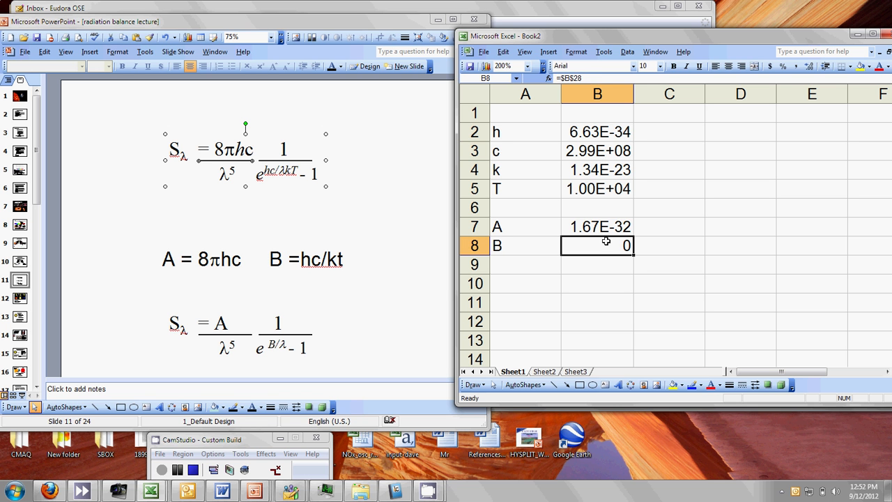
left_click(597, 78)
key("BackSpace")
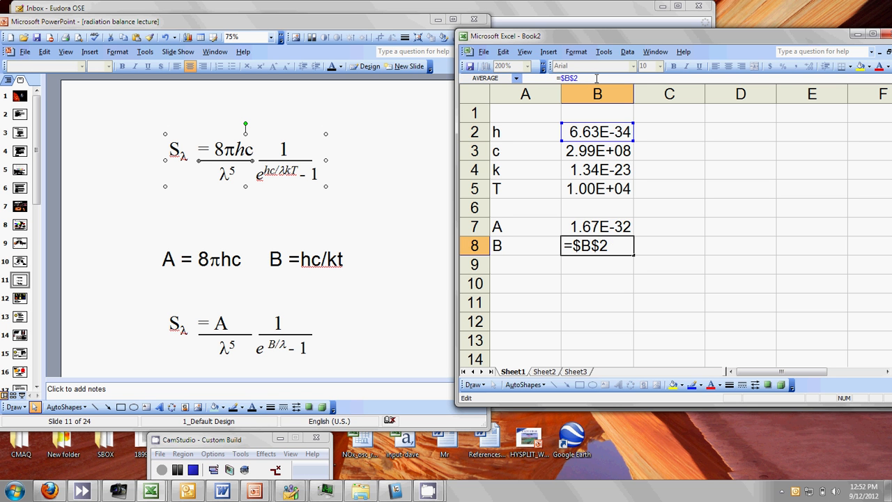
type("*")
left_click(584, 150)
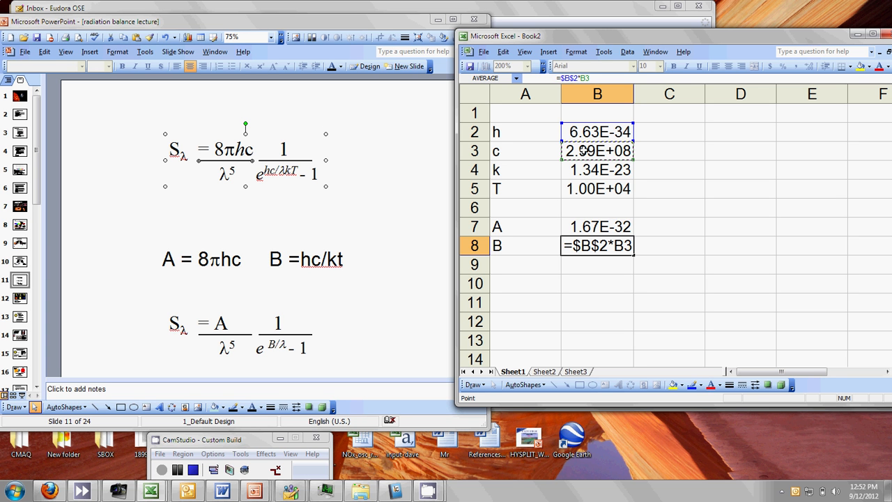
key("F4")
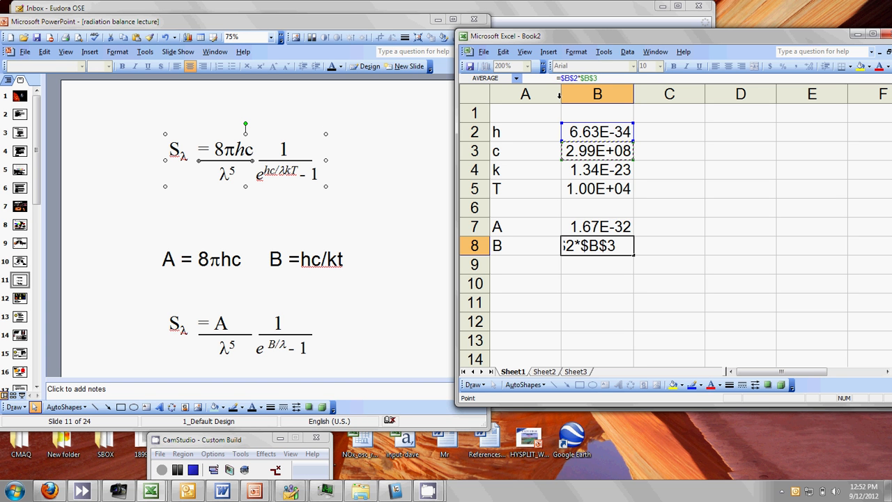
left_click(559, 78)
type("(")
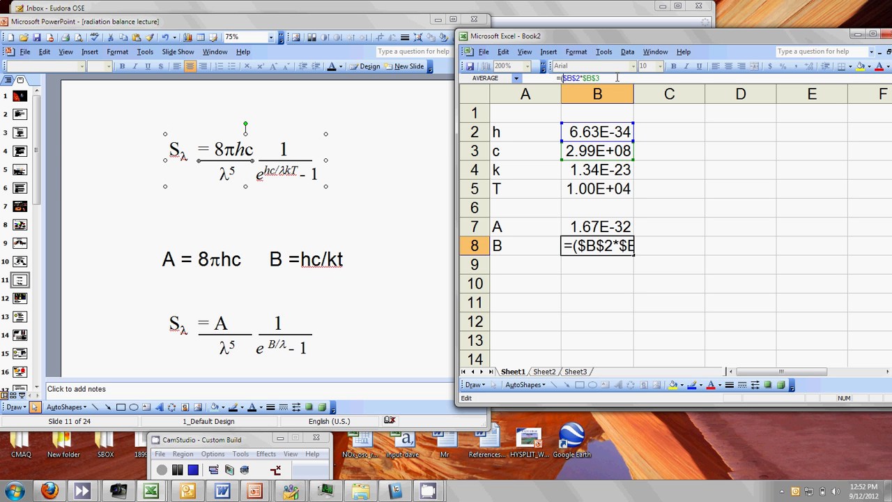
type(")/")
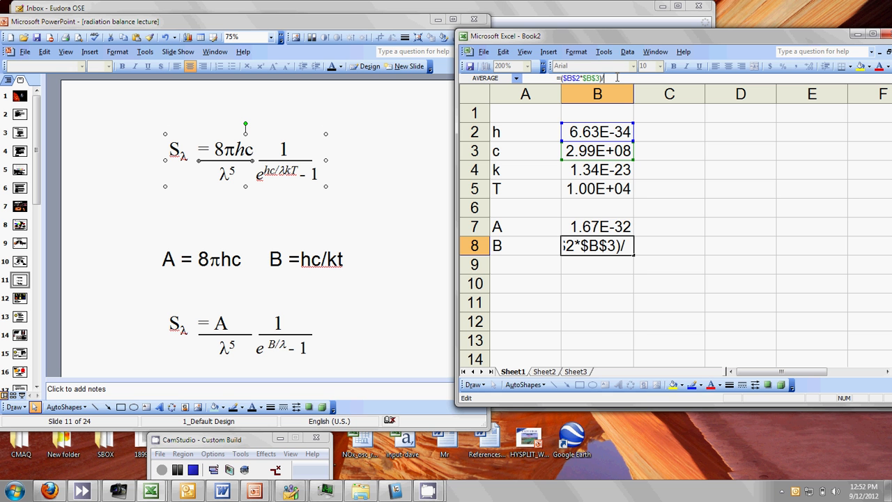
- Add ($B$4*$B$50 as the denominator of the B8 formula and accept the proposed correction that closes the parenthesis
type("(")
left_click(587, 169)
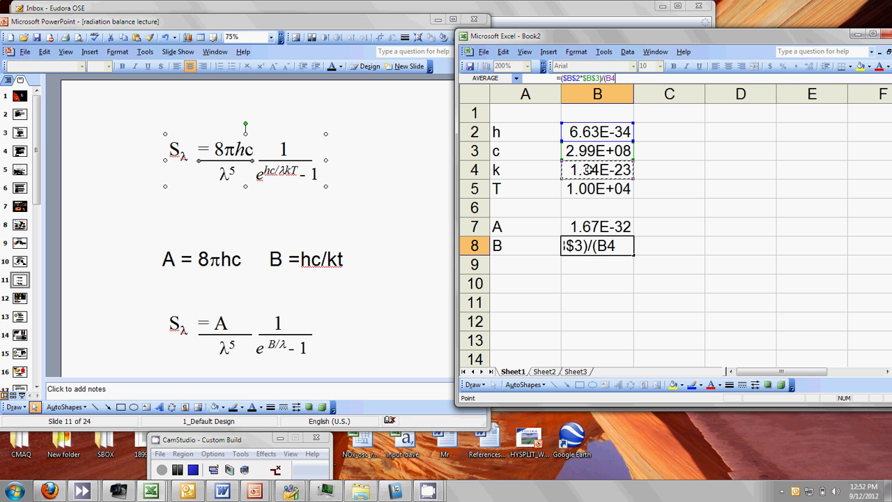
key("F4")
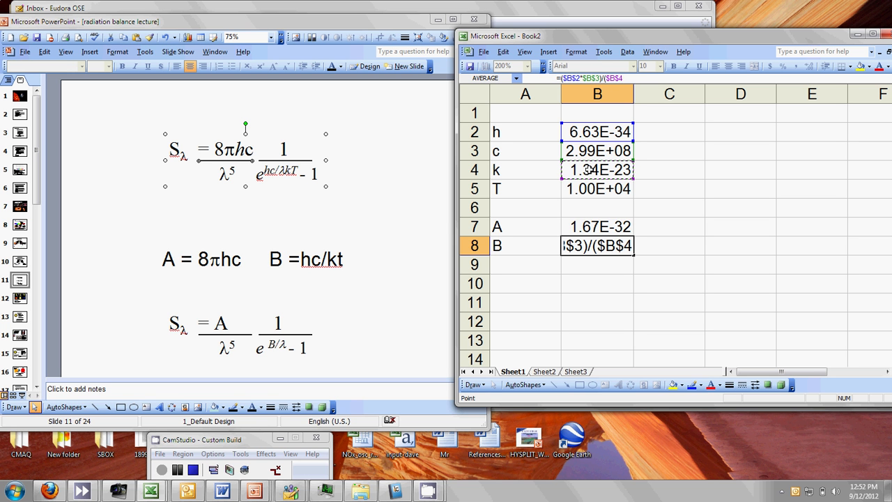
type("*")
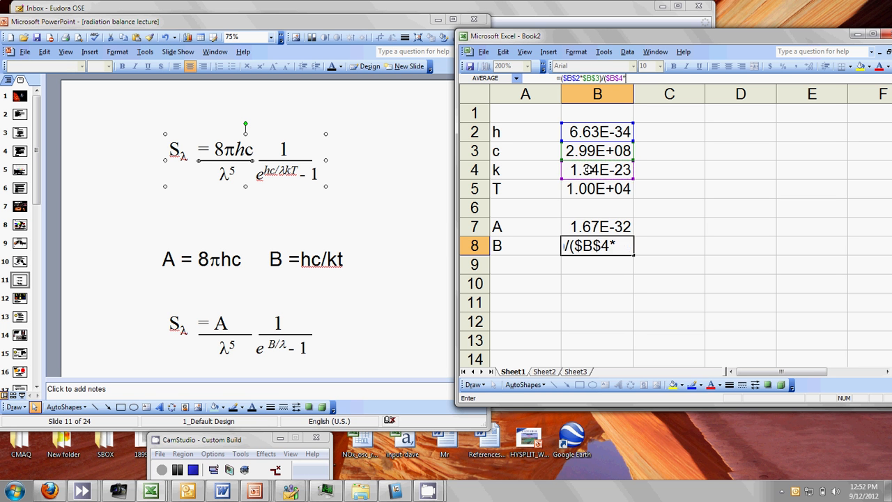
left_click(594, 192)
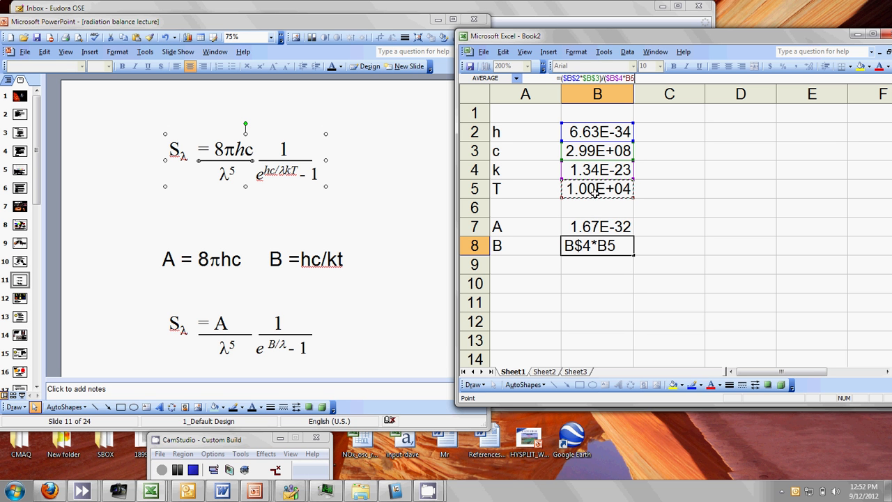
key("F4")
type("0")
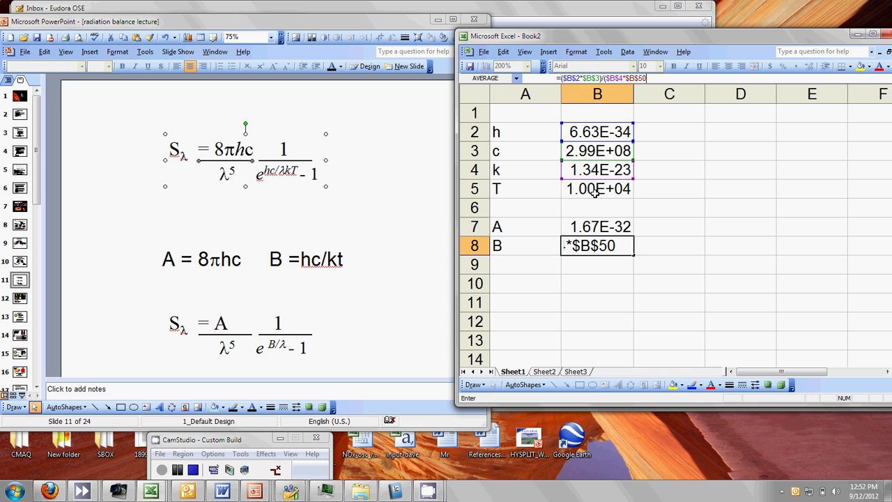
key("Return")
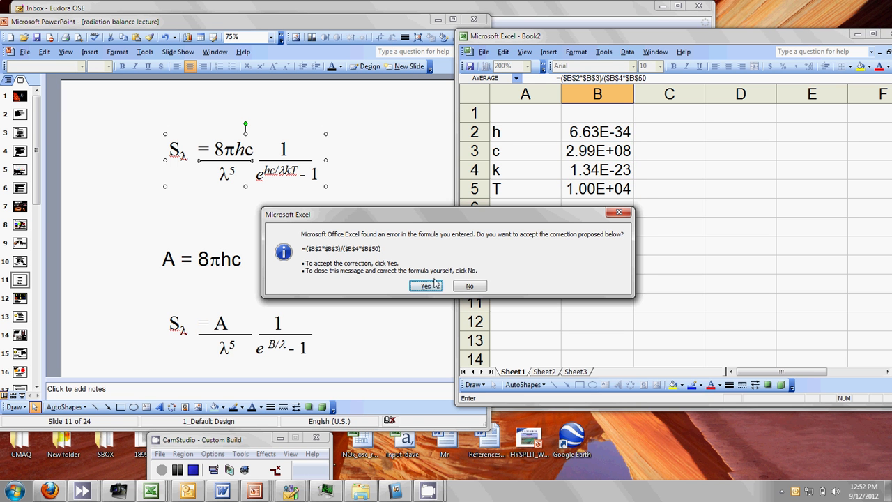
left_click(426, 285)
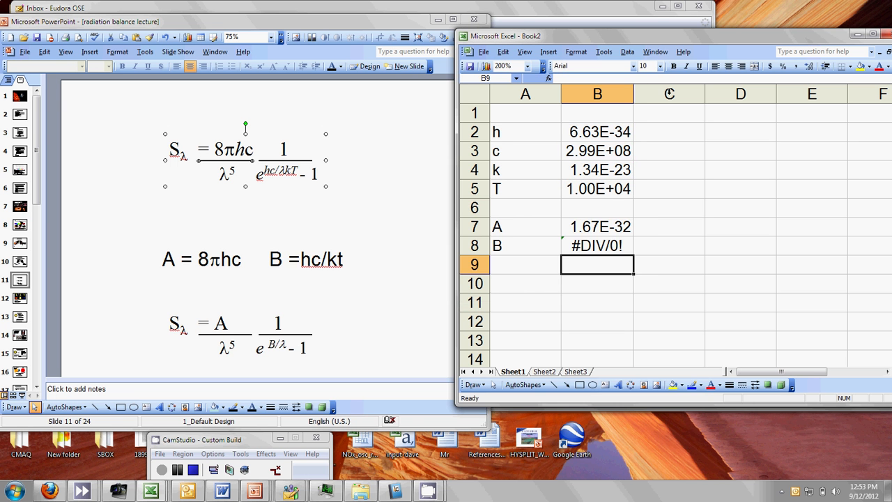
- Correct the last reference in the B8 formula to $B$5, so it reads =($B$2*$B$3)/($B$4*$B$5)
left_click(594, 248)
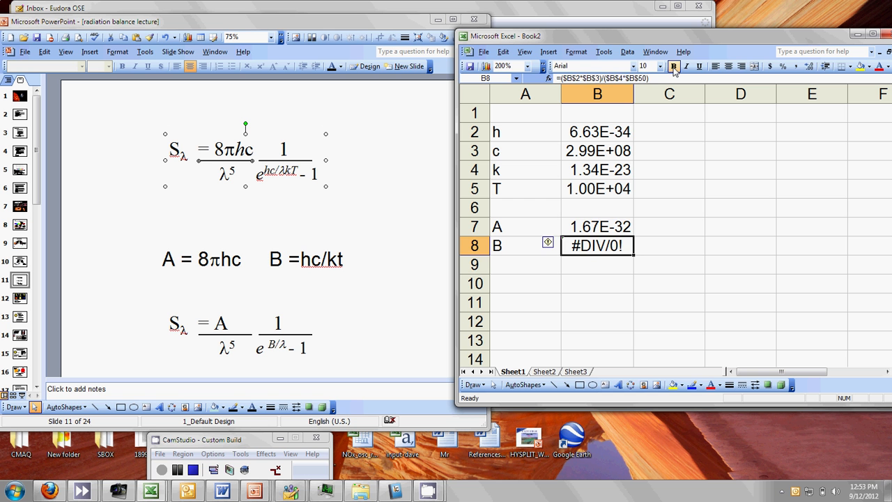
left_click(658, 78)
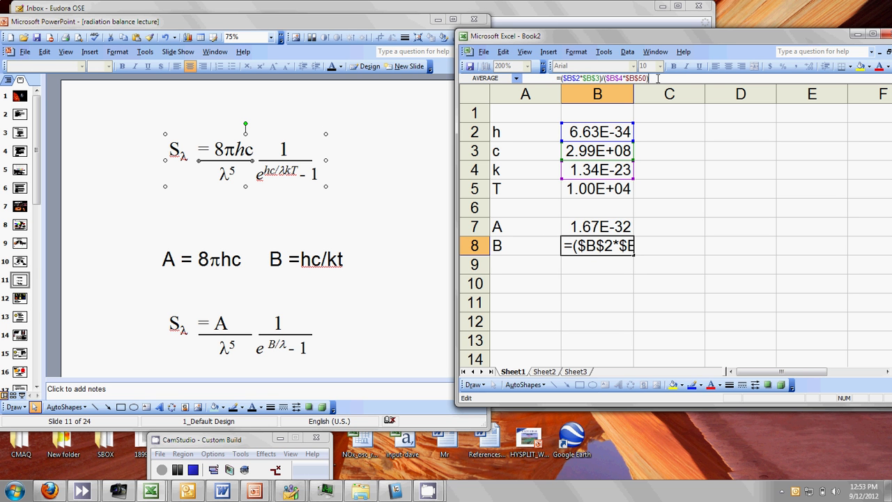
key("Left")
key("BackSpace")
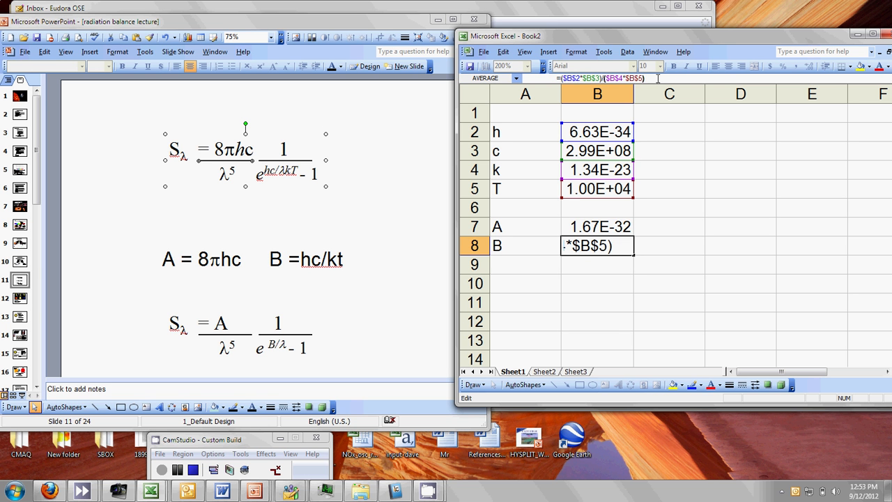
key("Return")
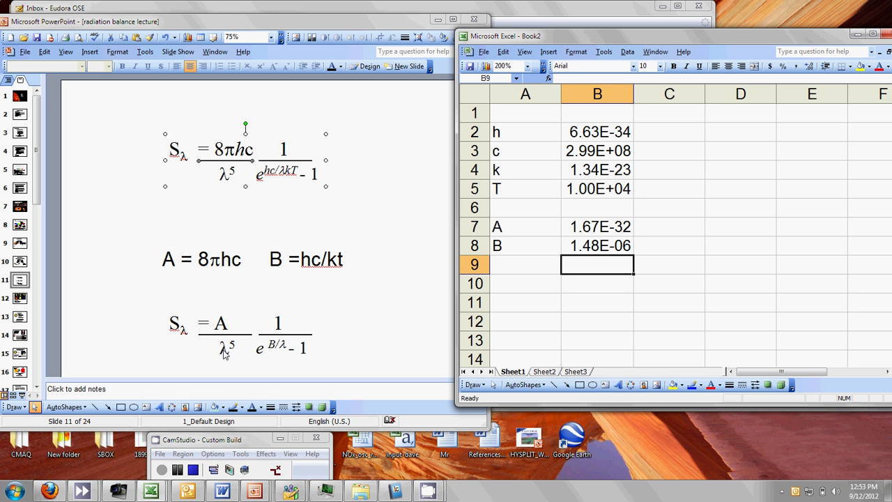
- Enter the header "wavelength in nm" in cell D1 and widen column D to fit it
left_click(720, 118)
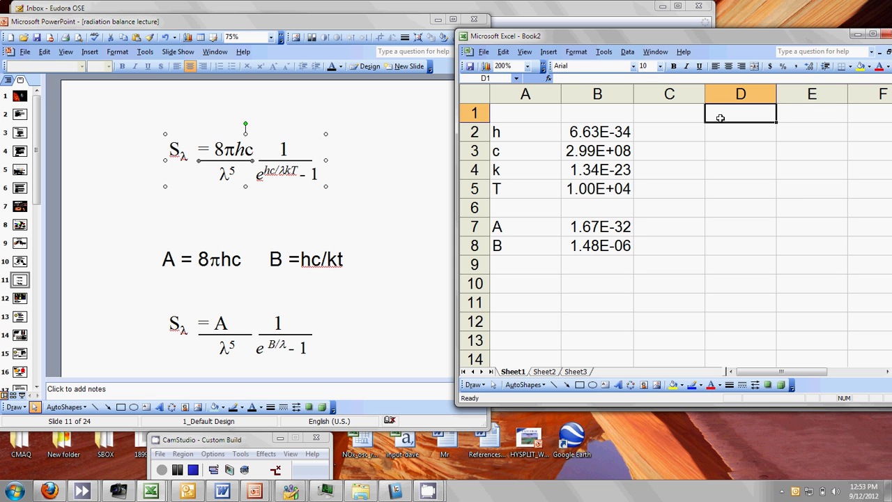
type("wave")
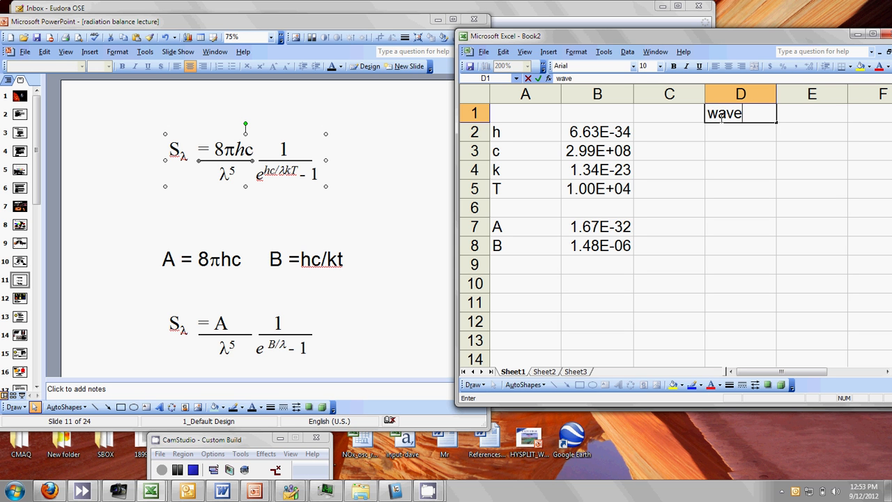
type("length in nm")
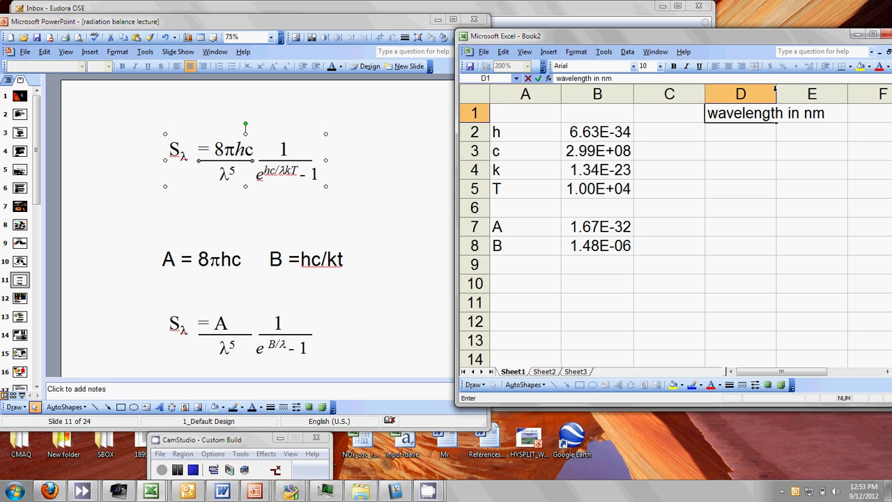
left_click_drag(777, 84, 825, 93)
left_click_drag(781, 42, 713, 40)
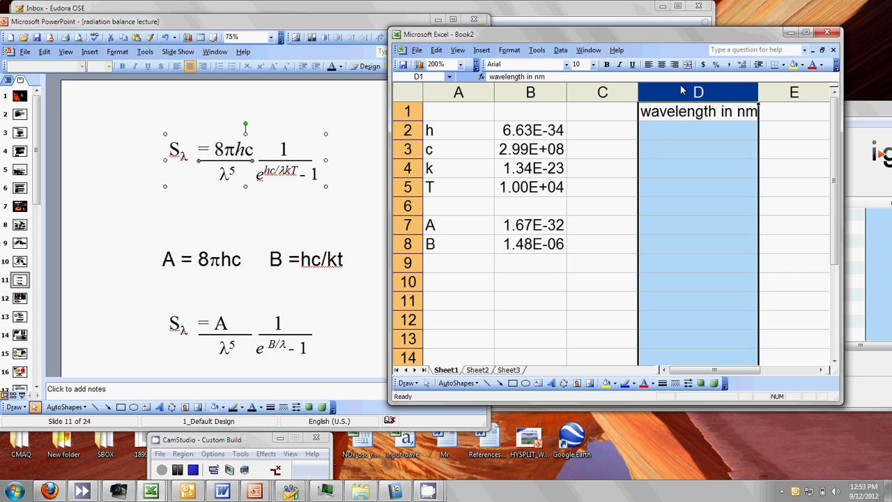
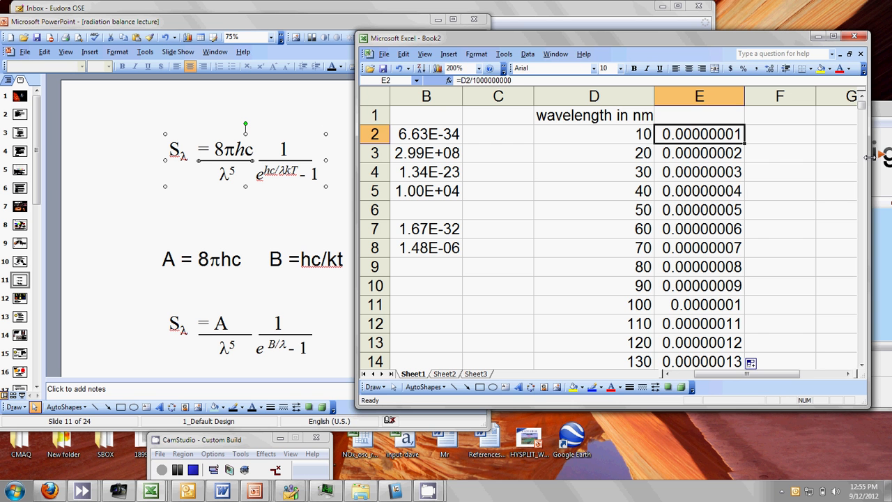
- Enter the header "wavelength in meters" in cell E1 and widen column E to fit it
left_click(714, 114)
type("wa")
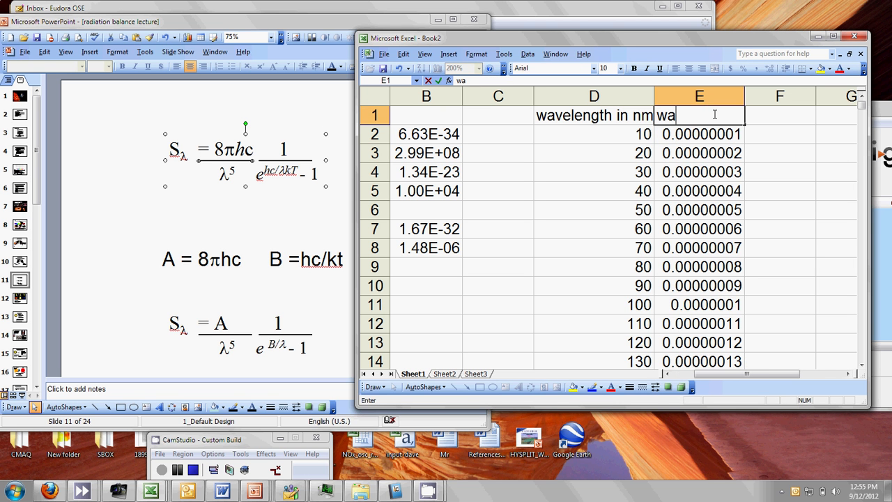
type("velength in meters")
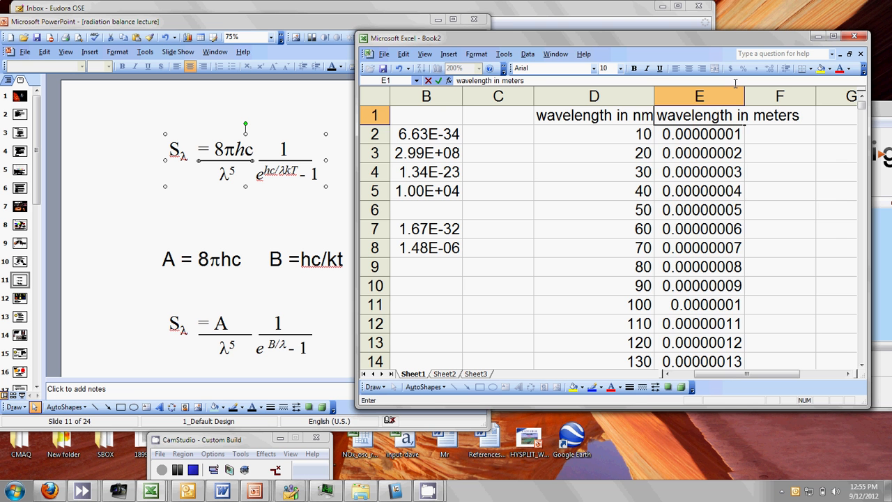
left_click(725, 95)
left_click_drag(745, 94, 800, 95)
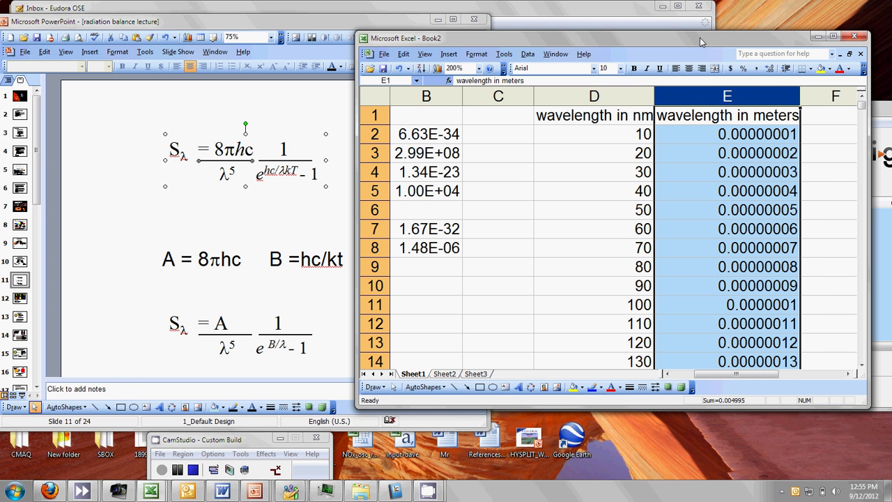
- Rearrange the slide and spreadsheet windows side by side and widen the spreadsheet window so columns F and G fit beside the equations
left_click_drag(700, 38, 677, 37)
left_click_drag(280, 21, 224, 25)
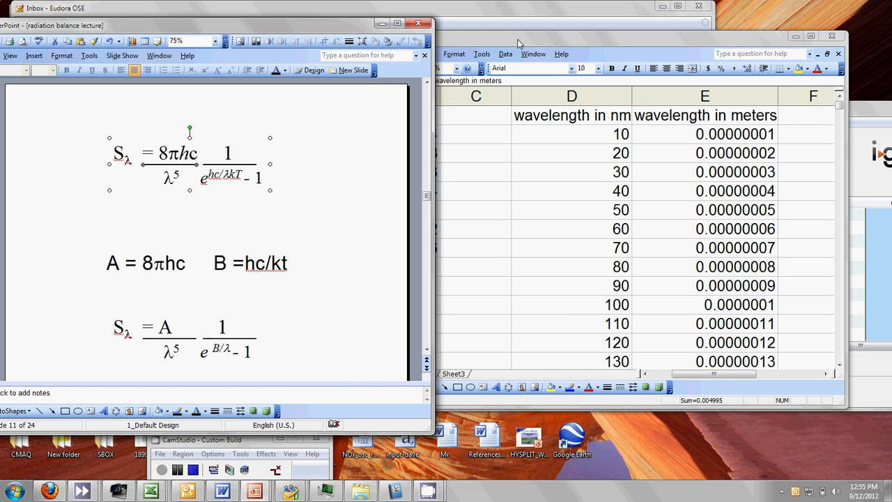
left_click_drag(518, 43, 484, 53)
left_click_drag(806, 127, 887, 124)
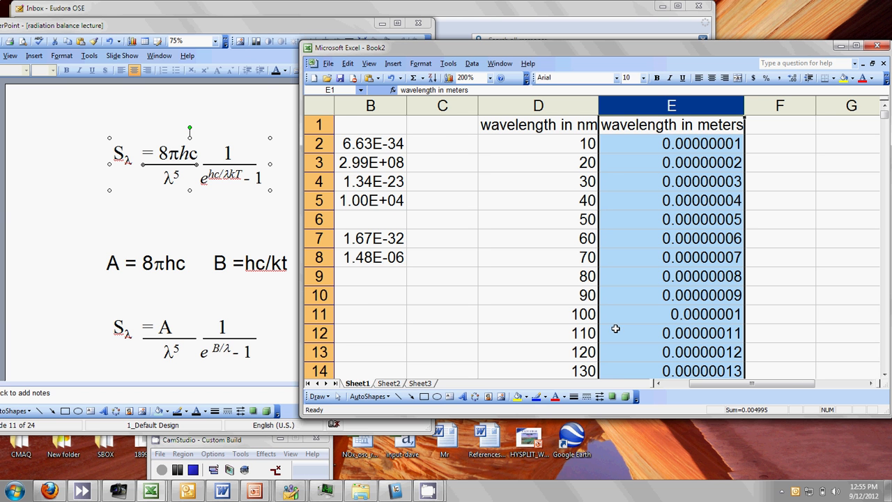
- Enter the first-term formula =$B$7/E2^5 in cell F2, using an absolute reference for constant A
left_click(656, 384)
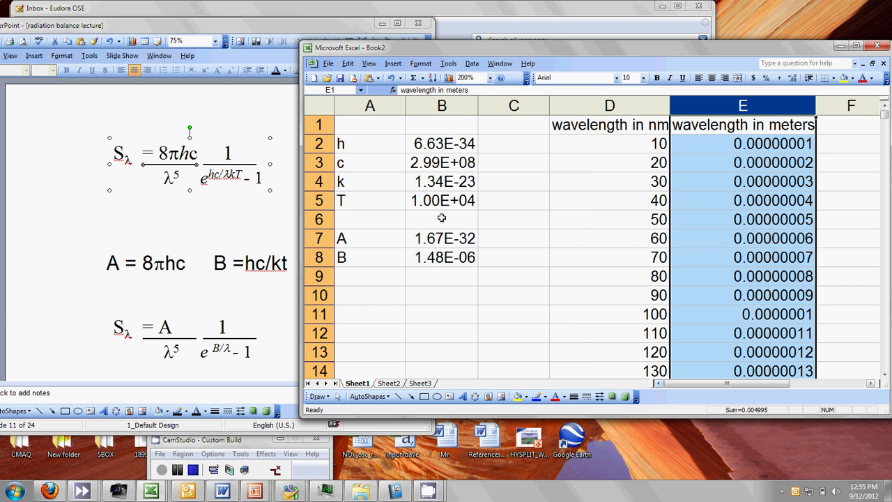
left_click(829, 141)
type("=")
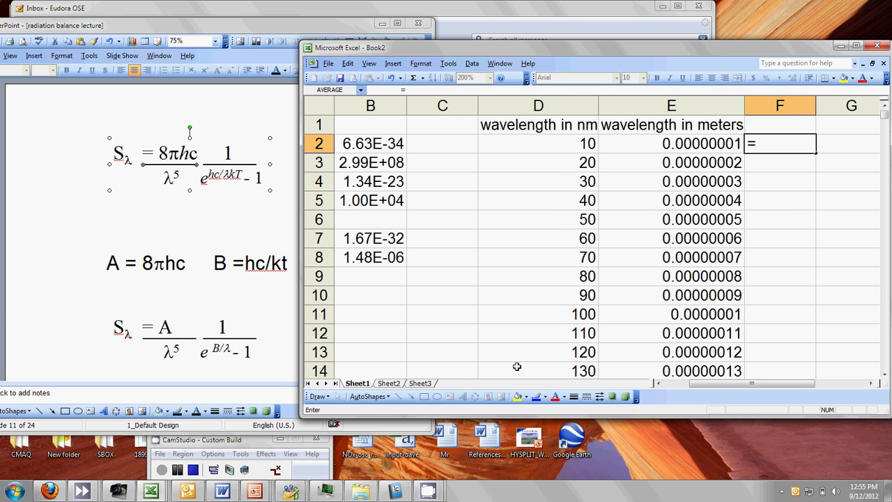
left_click(659, 384)
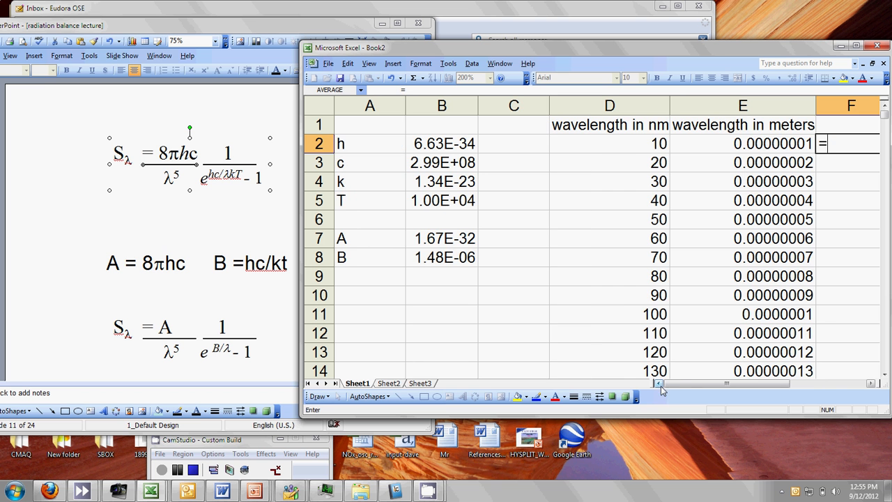
left_click(432, 239)
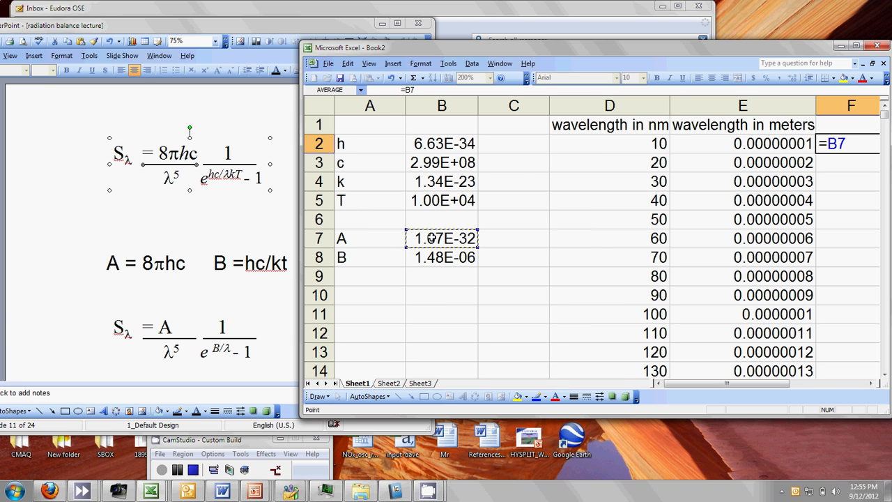
key("F4")
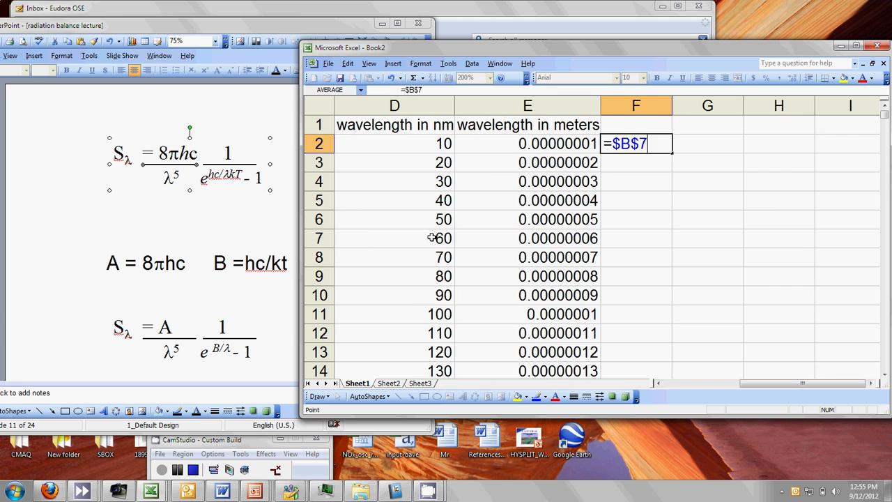
type("/")
left_click(545, 142)
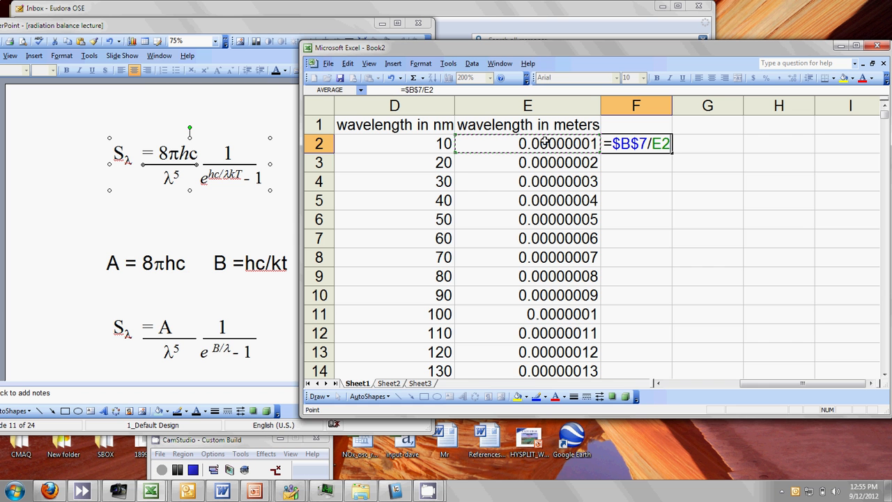
type("^5")
key("Return")
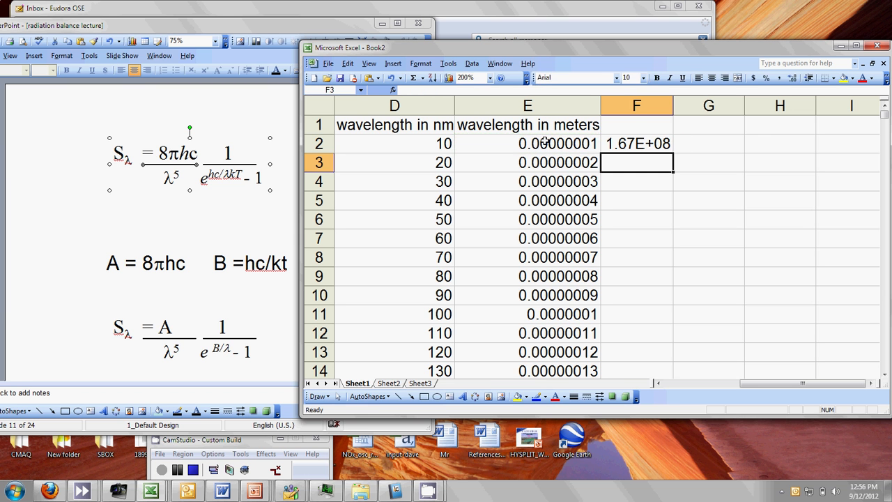
- Enter the header "1st term" in cell F1
left_click(625, 123)
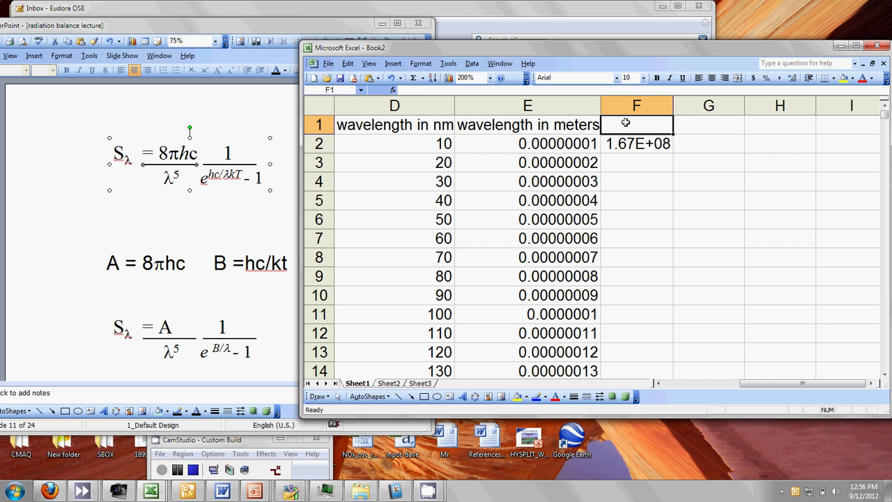
type("1st term")
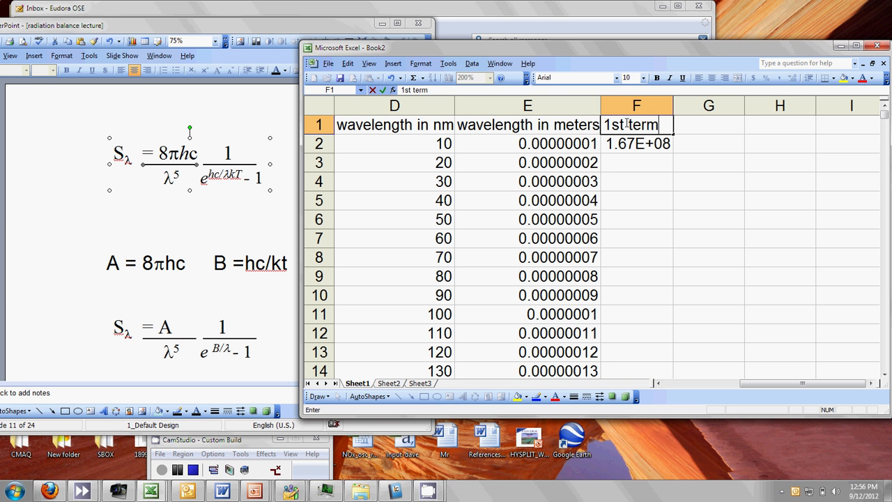
left_click(695, 126)
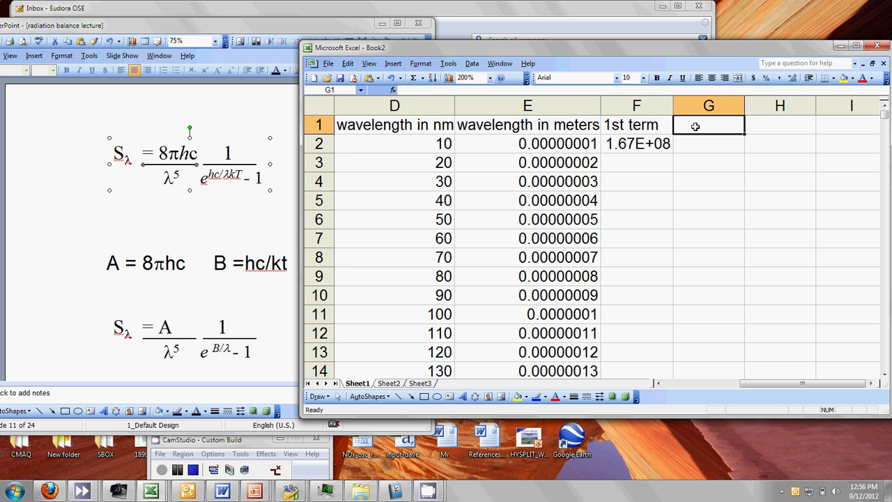
type("2nd ter")
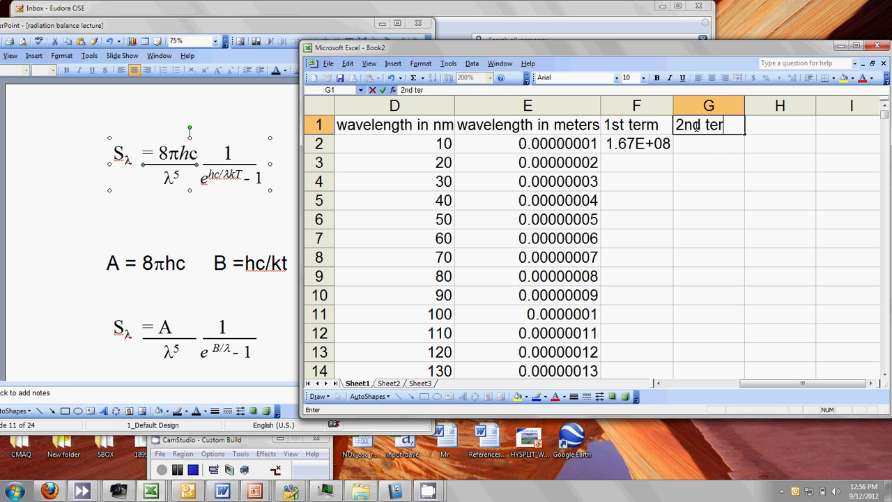
type("m")
key("BackSpace")
key("BackSpace")
key("BackSpace")
key("BackSpace")
key("BackSpace")
key("BackSpace")
key("BackSpace")
key("BackSpace")
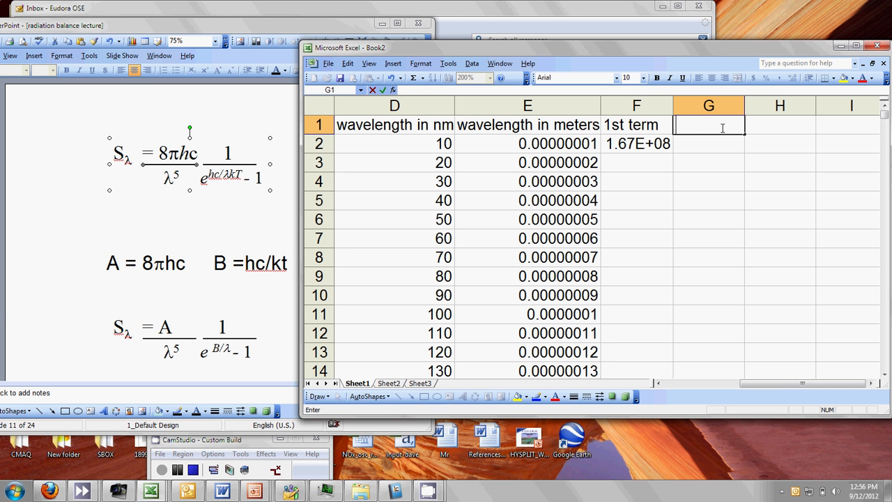
- Enter the header "EXP" in cell G1
type("ExP")
key("BackSpace")
key("BackSpace")
type("XP")
key("Return")
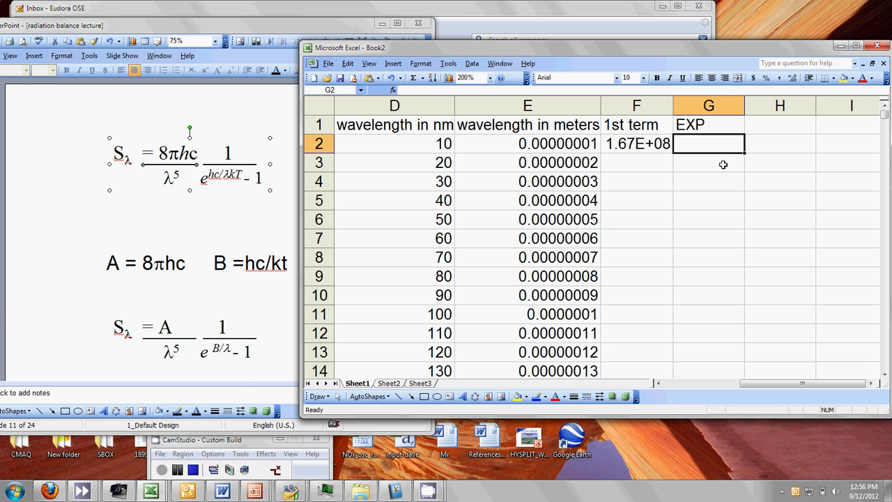
- Enter the exponential formula =EXP($B$8/E2) in cell G2, using an absolute reference for constant B
type("=EXP")
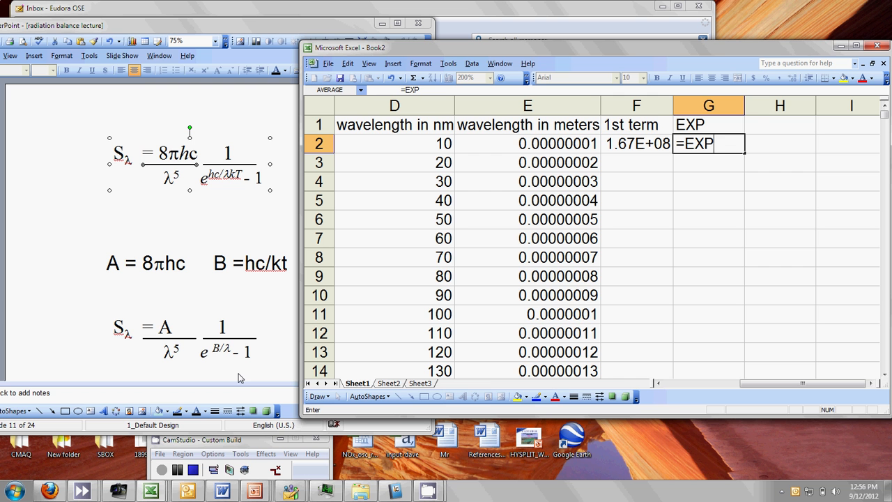
type("(")
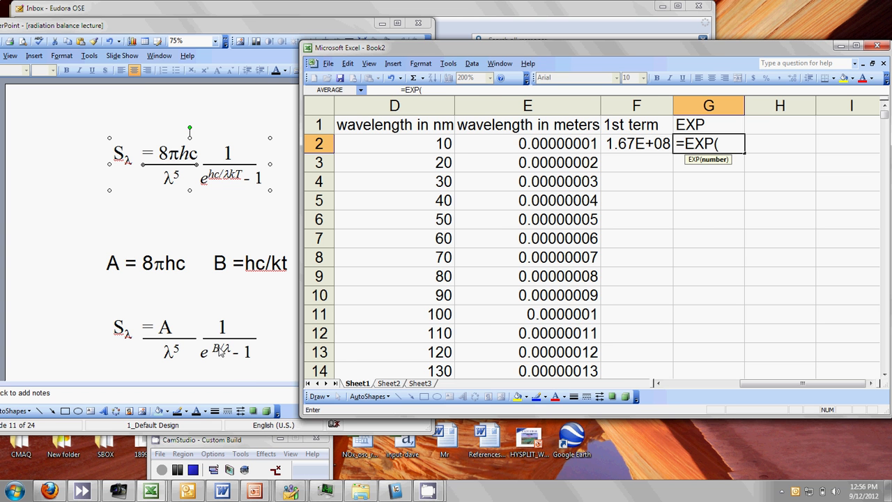
left_click(658, 383)
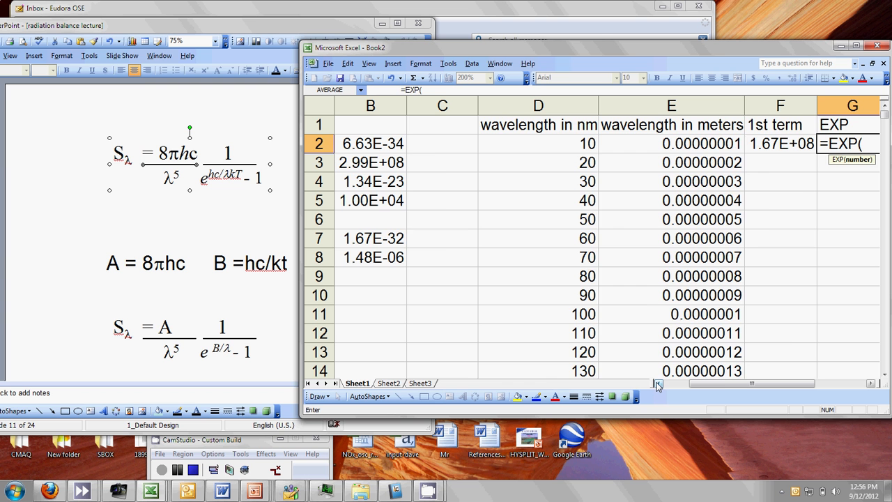
left_click(659, 384)
left_click(457, 257)
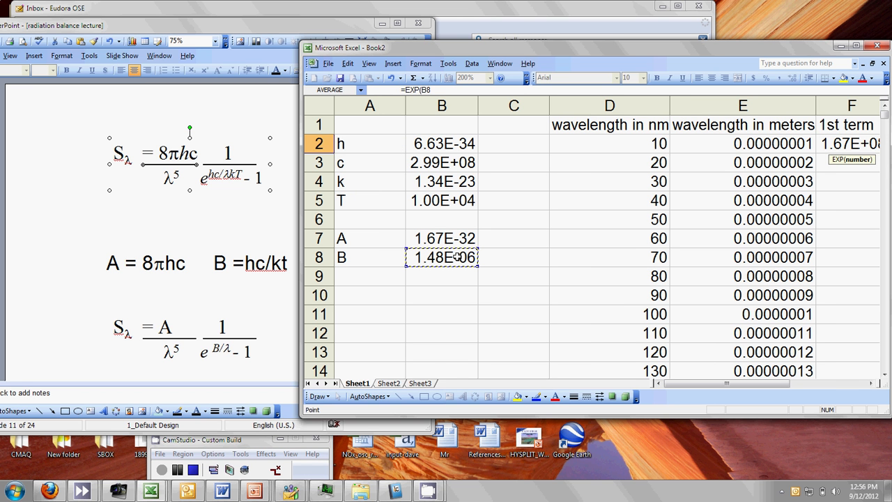
key("F4")
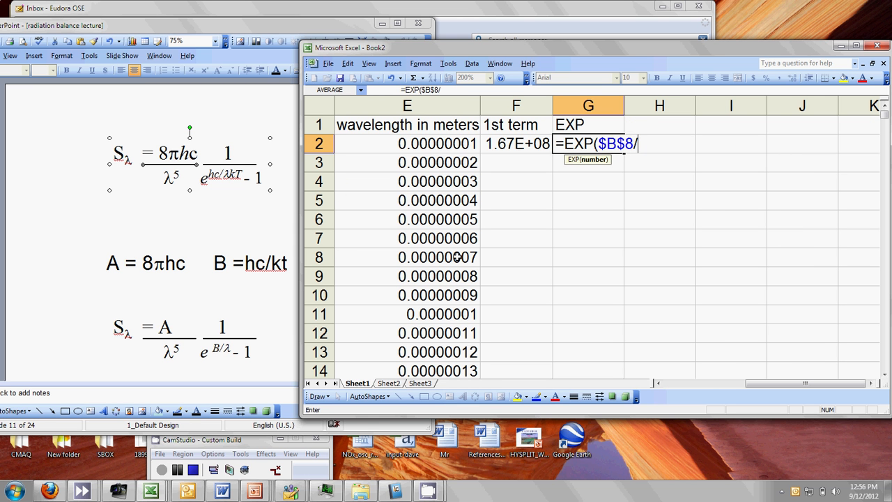
type("/")
left_click(416, 143)
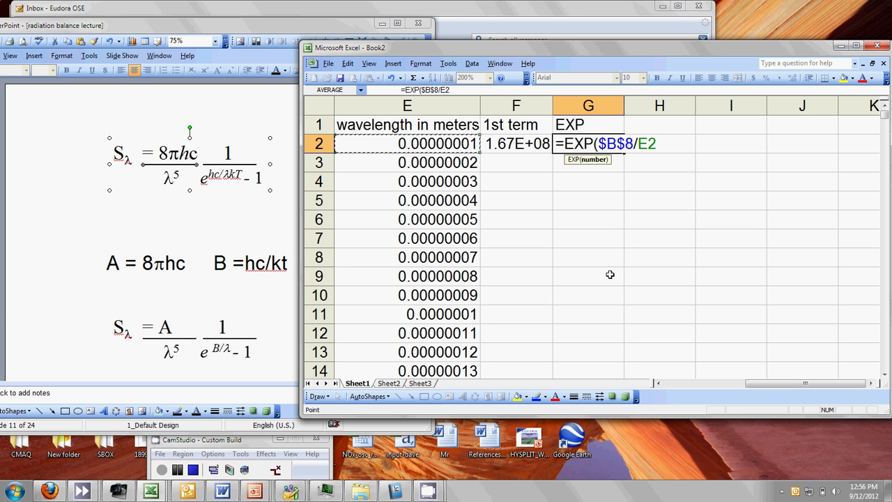
type(")")
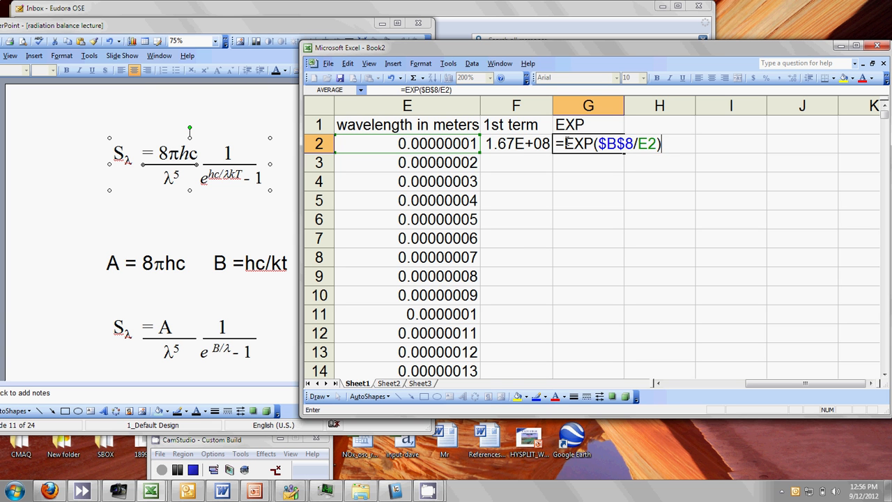
key("Return")
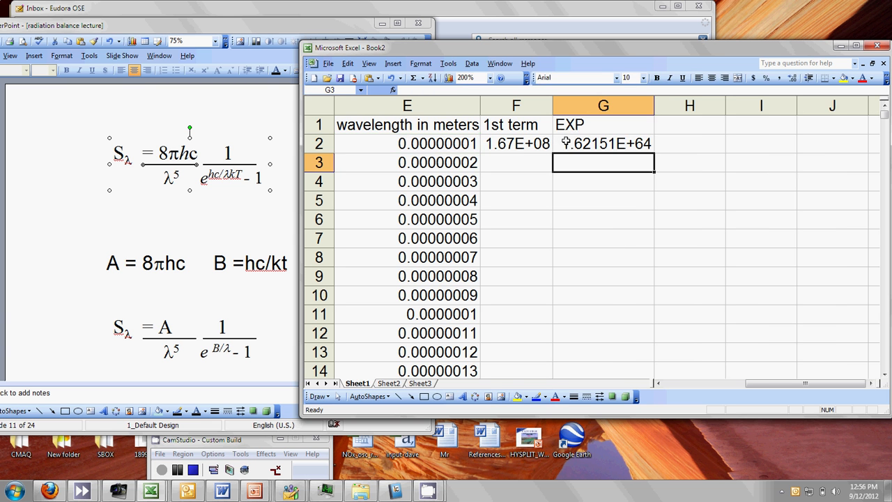
- Enter the header "2nd" in cell H1
left_click(671, 145)
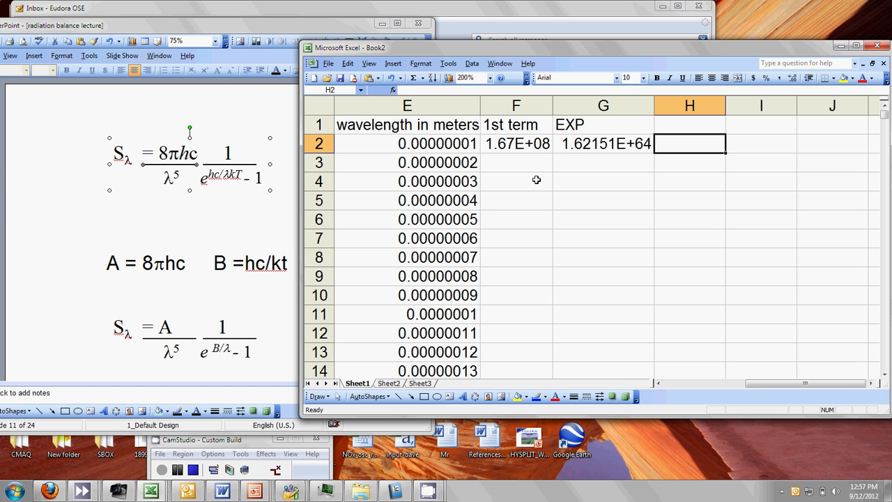
left_click(664, 124)
type("2nd")
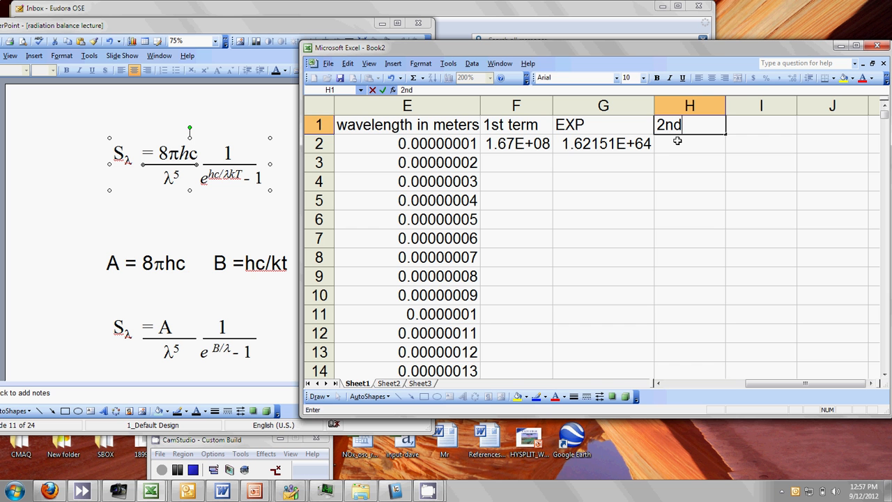
key("Return")
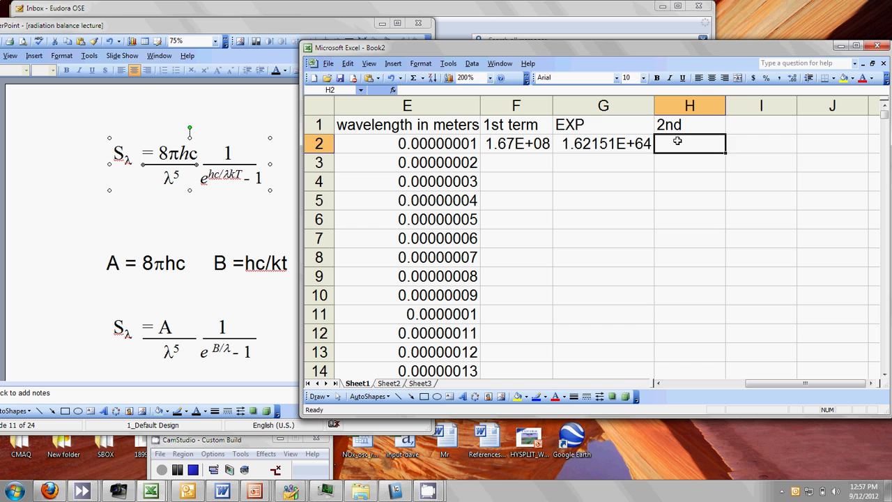
- Enter the second-term formula =1/(G2-1) in cell H2
type("=1")
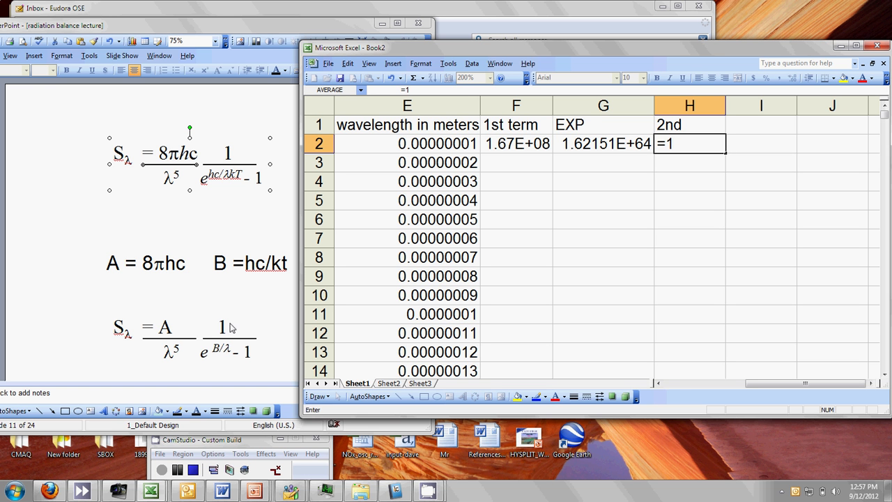
type("/(")
left_click(569, 144)
type("-1")
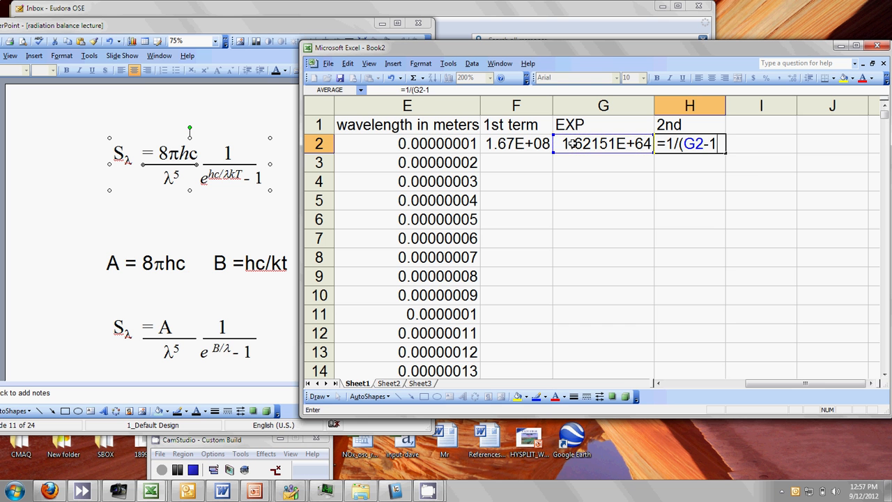
type(")")
key("Return")
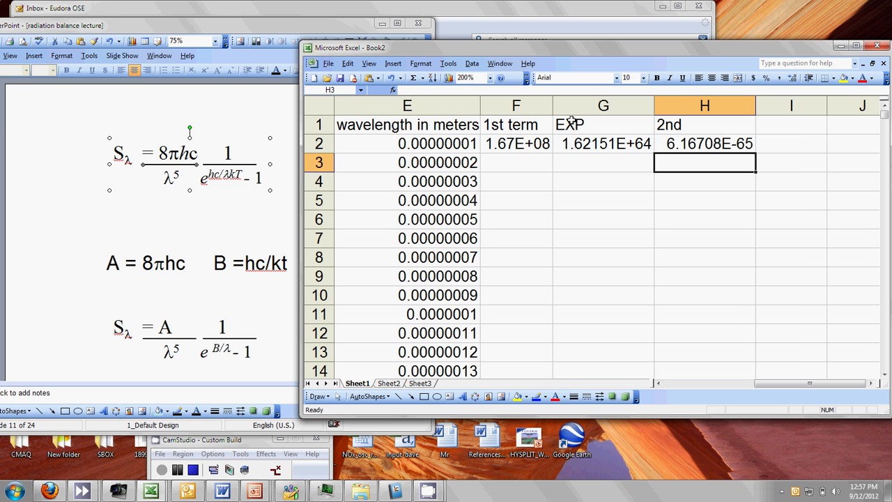
- Enter the header "S" in cell I1 and the product formula =F2*H2 in cell I2
left_click(791, 126)
type("S")
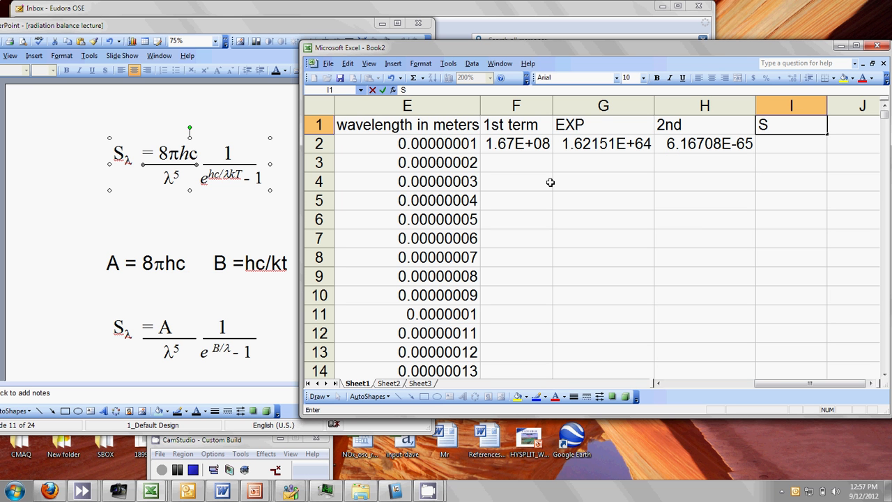
left_click(768, 143)
type("=")
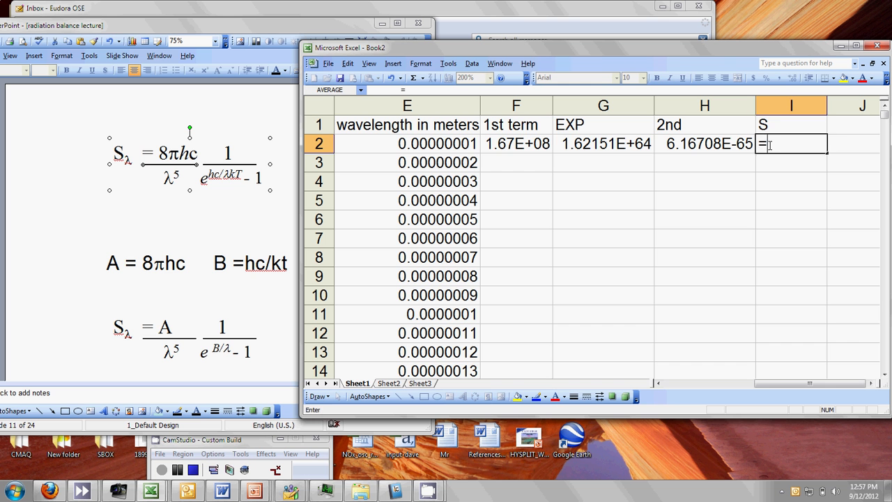
left_click(513, 142)
type("*")
left_click(705, 146)
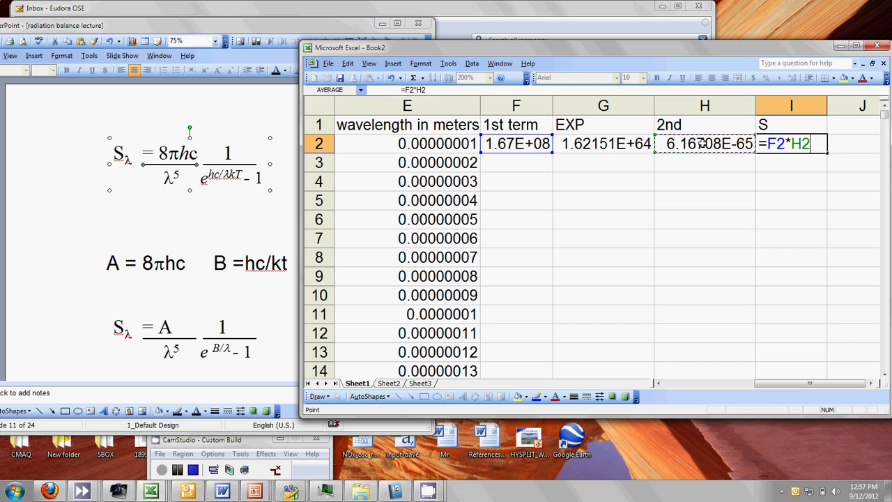
key("Return")
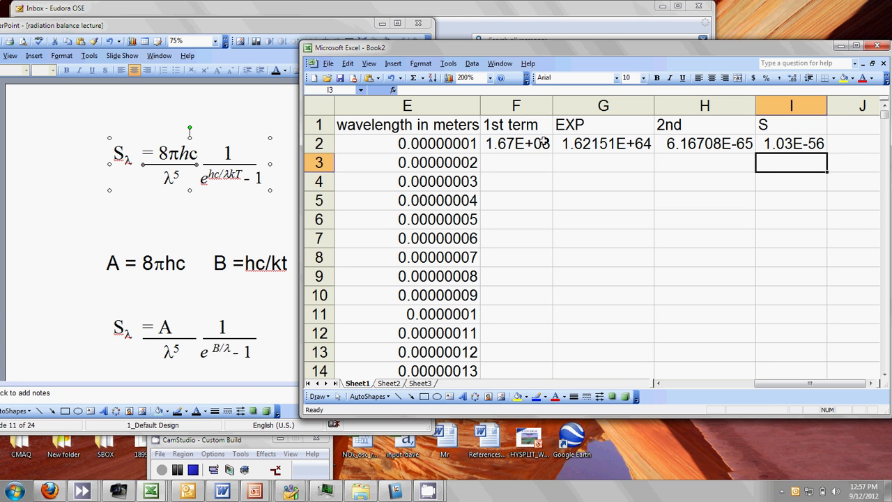
- Fill the formulas in F2:I2 down to row 1000, alongside the last wavelength value
left_click_drag(537, 144, 772, 144)
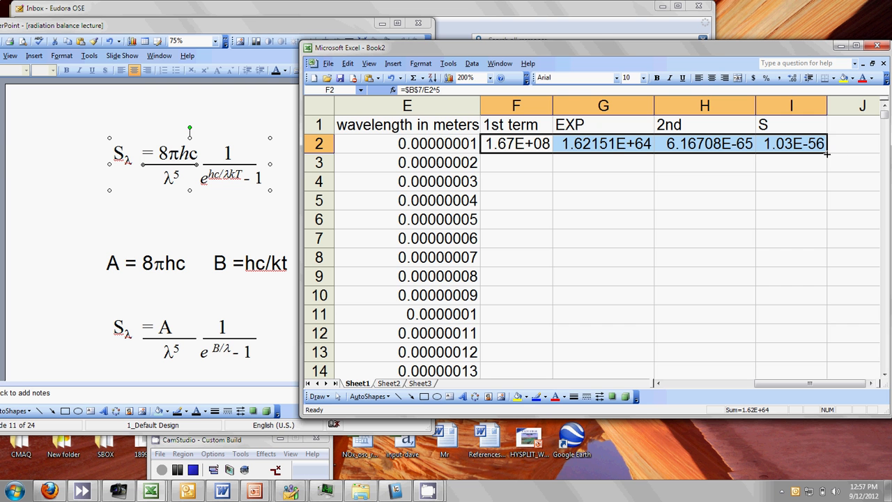
left_click_drag(827, 154, 828, 249)
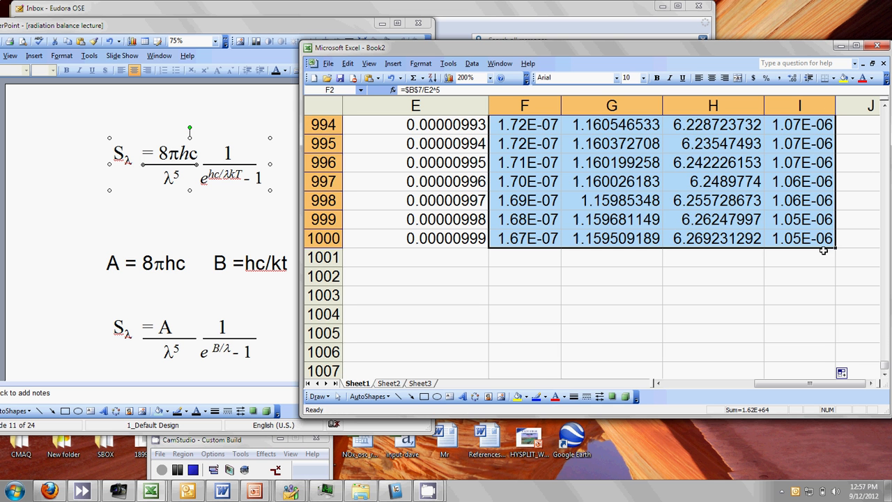
left_click_drag(888, 123, 888, 123)
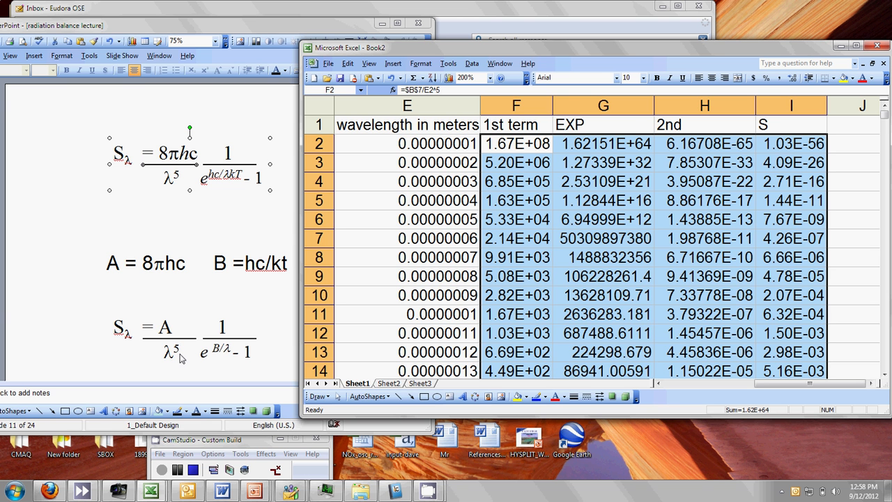
left_click(658, 384)
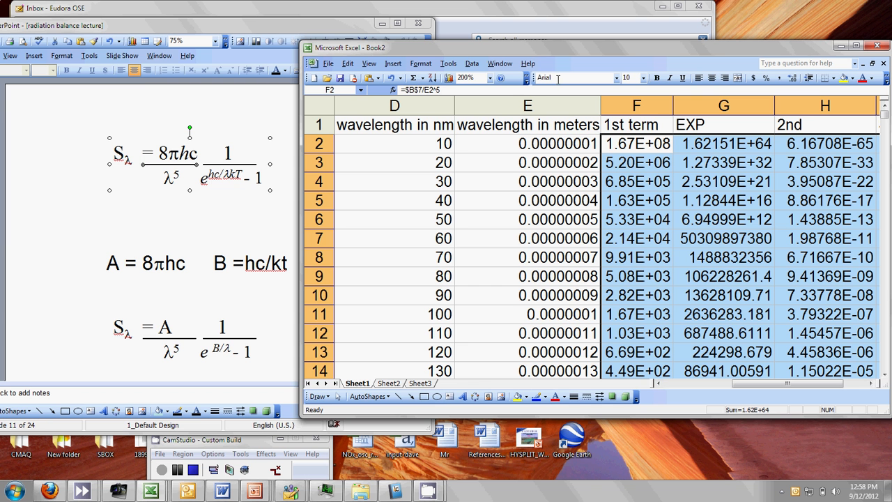
- Plot column S against wavelength in nm as an XY scatter chart and place it just below the constants
left_click(490, 78)
left_click(482, 98)
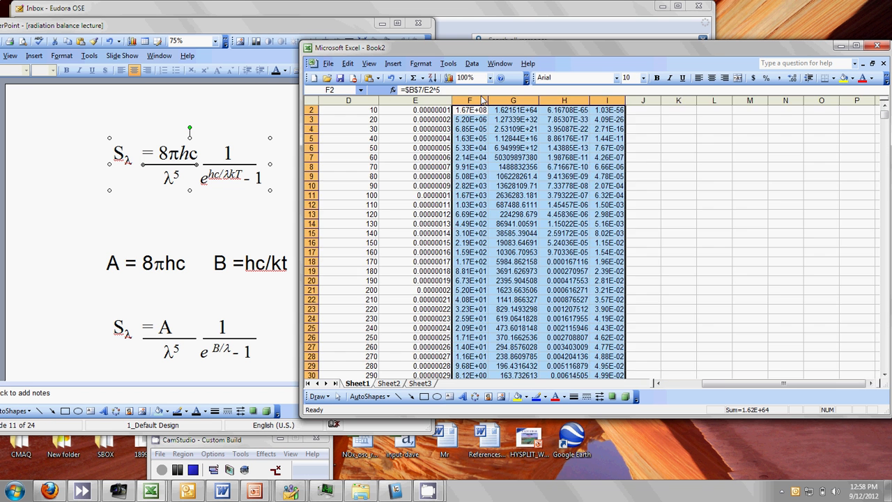
left_click(655, 384)
left_click(655, 384)
left_click(655, 384)
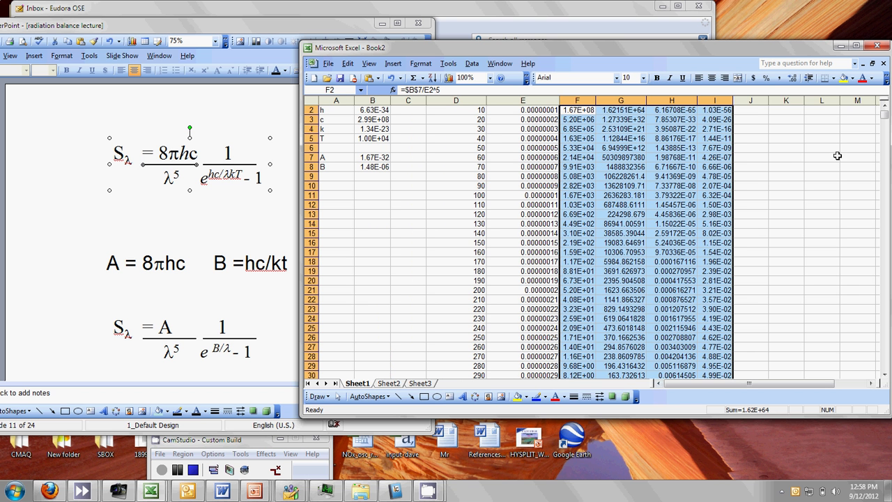
left_click(883, 105)
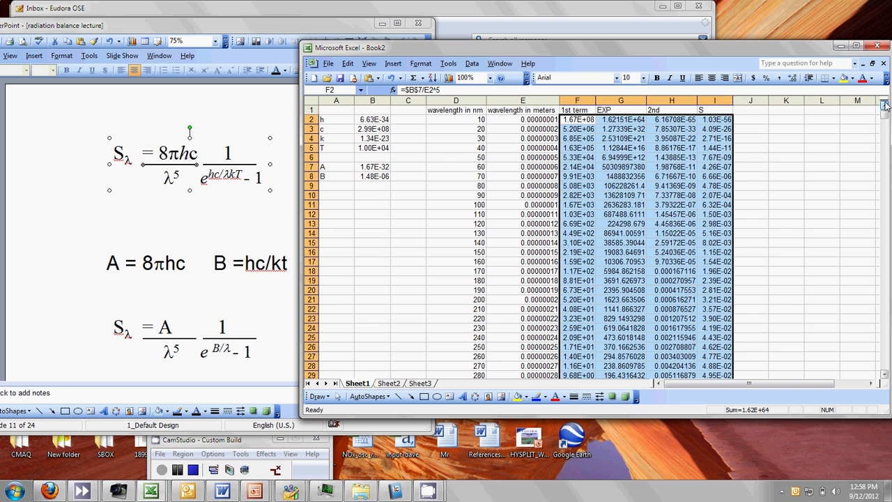
left_click(726, 101)
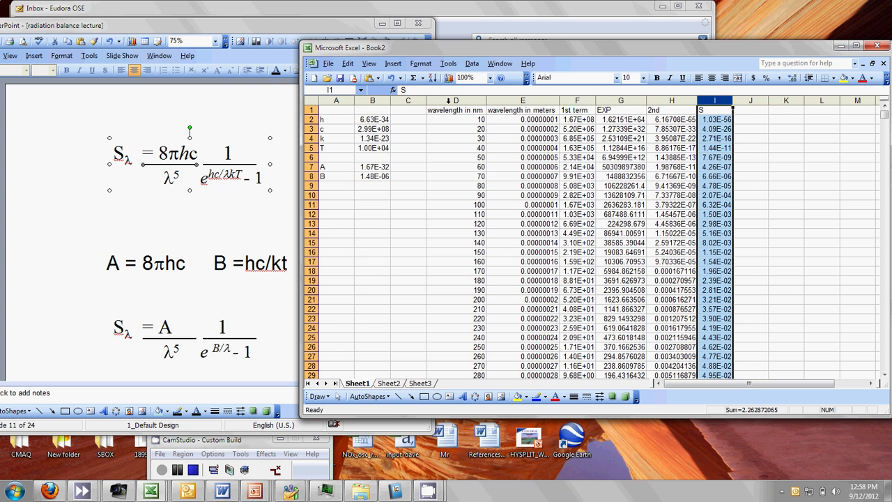
left_click(448, 101)
left_click(448, 78)
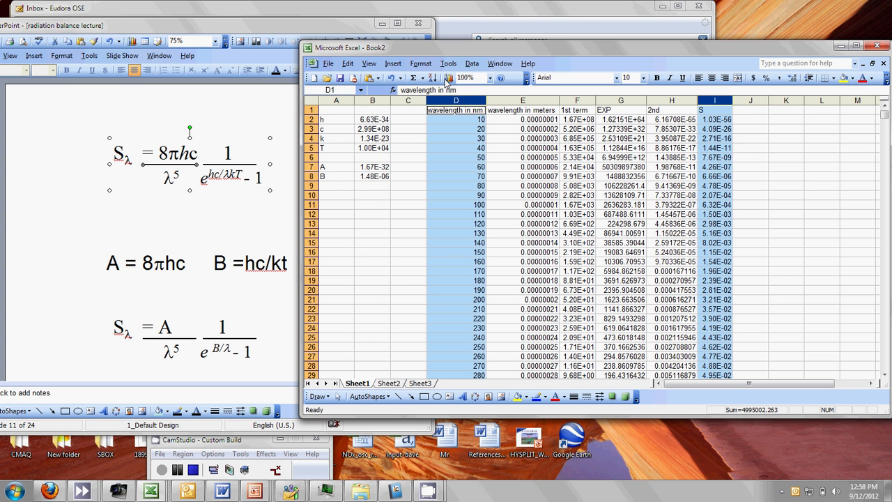
left_click(688, 248)
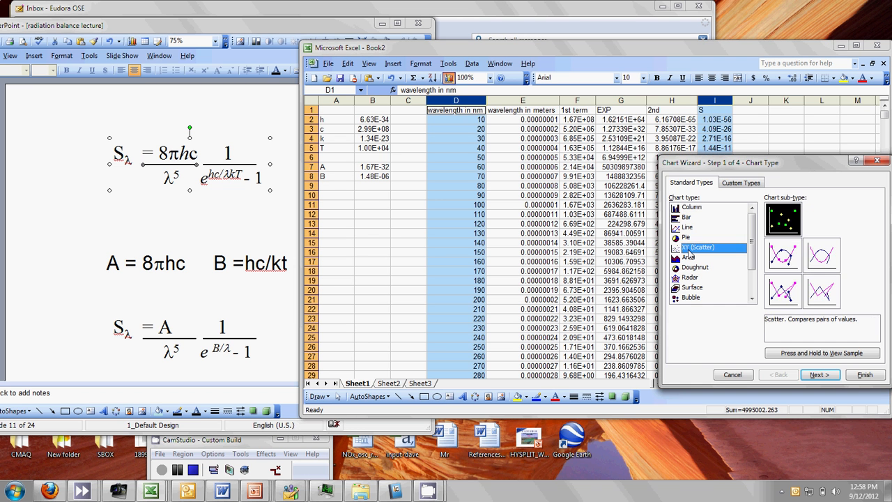
left_click(820, 374)
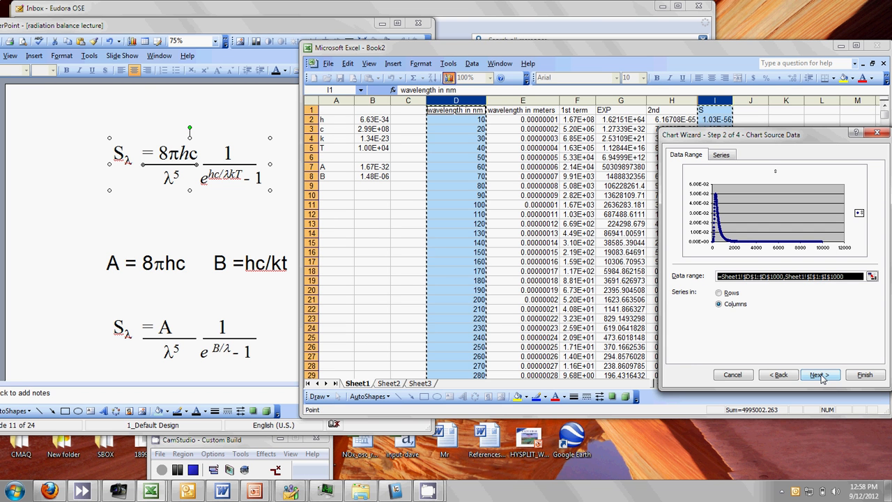
left_click(864, 374)
left_click_drag(673, 195, 776, 200)
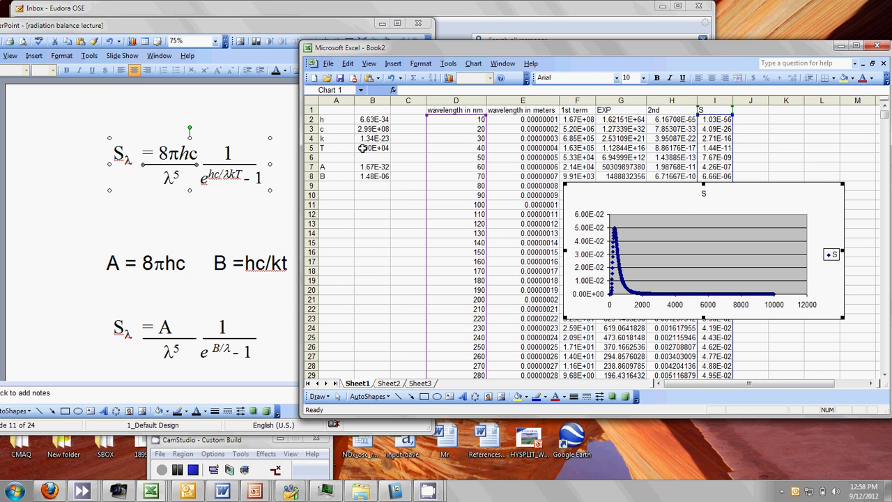
left_click_drag(615, 199, 371, 210)
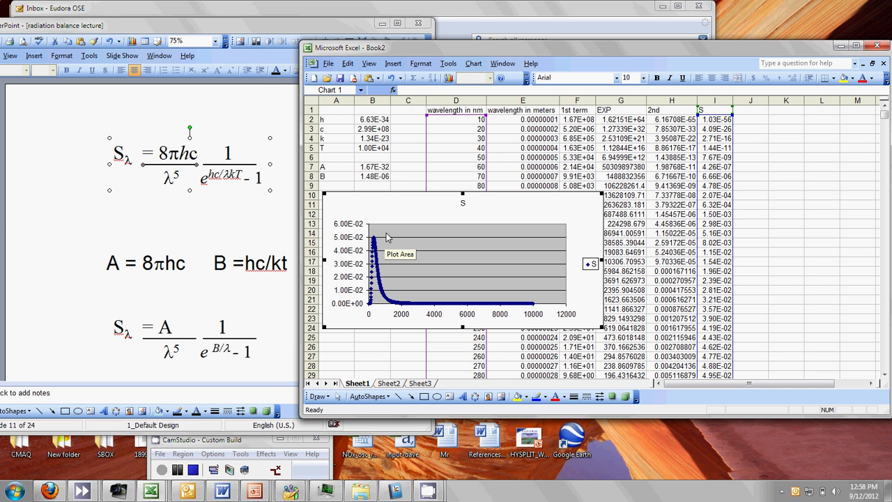
- Set the temperature T in cell B5 to 5750
left_click(361, 148)
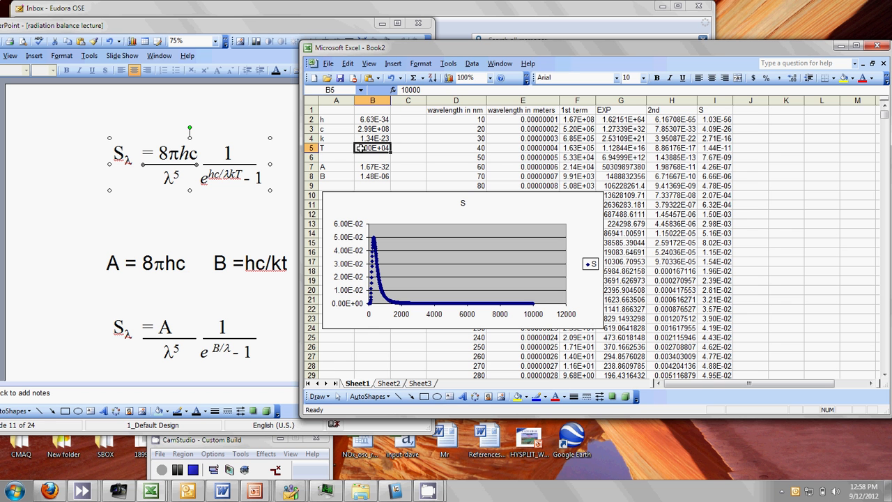
type("5")
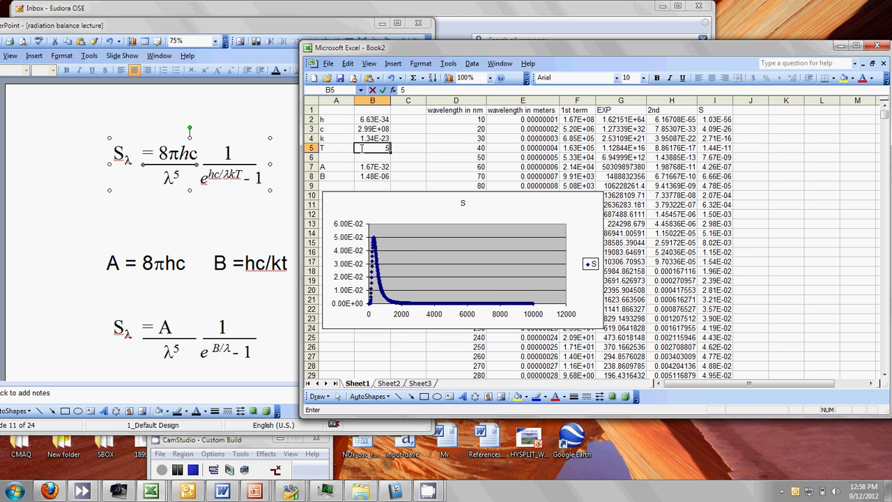
type("750")
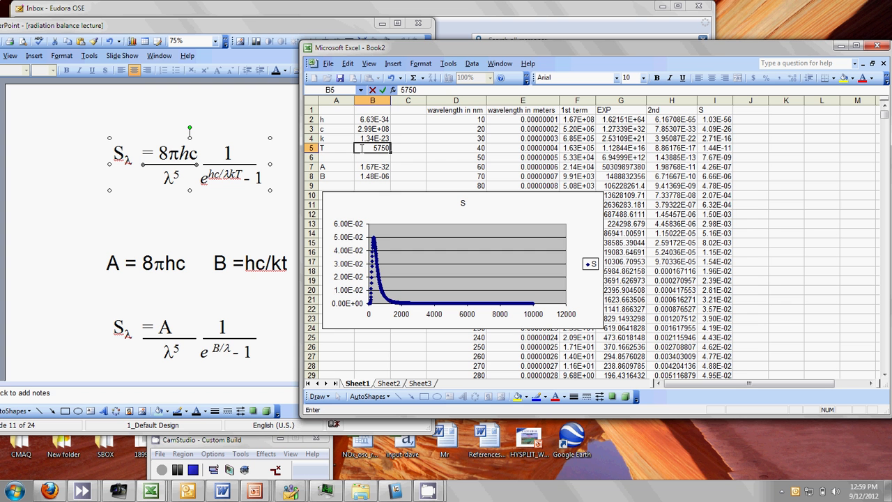
key("Return")
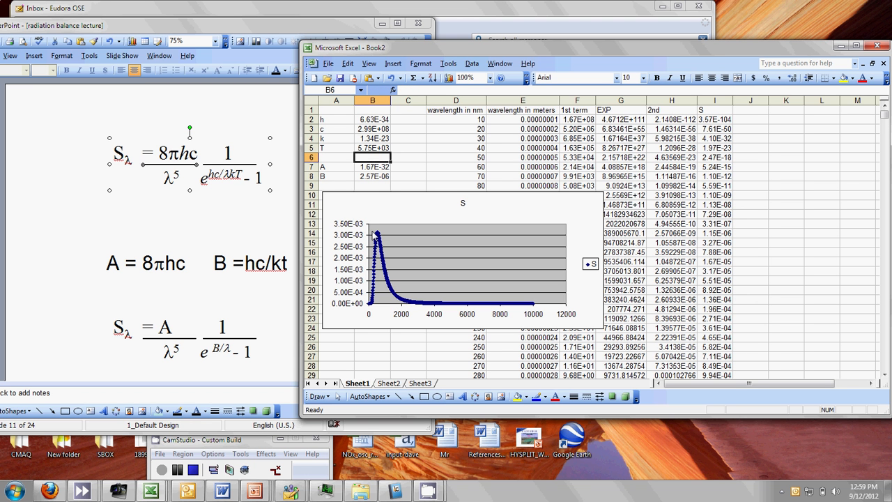
- Set the temperature T in cell B5 to 1500
left_click(373, 148)
type("1")
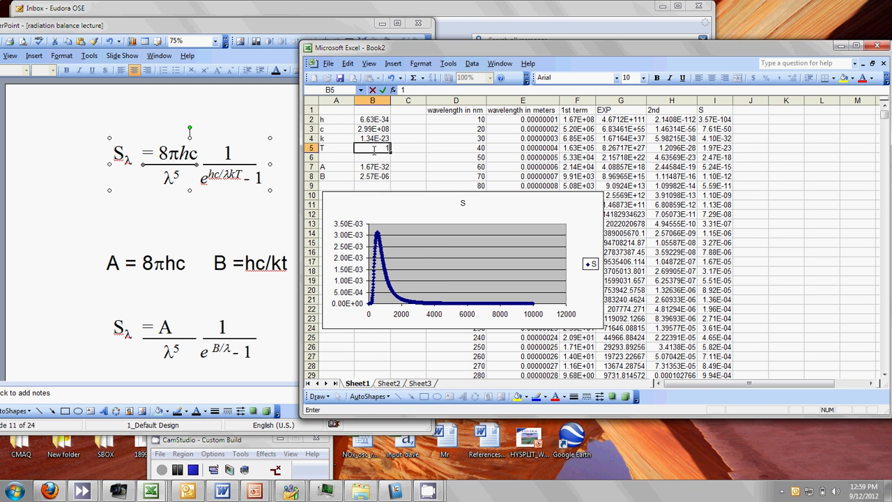
type(".50E+0")
key("Return")
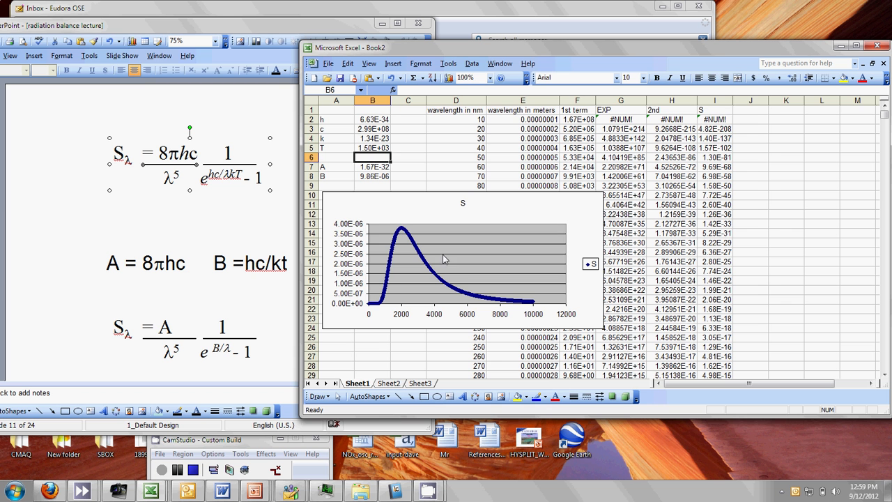
- Set the temperature T in cell B5 to 300
left_click(376, 148)
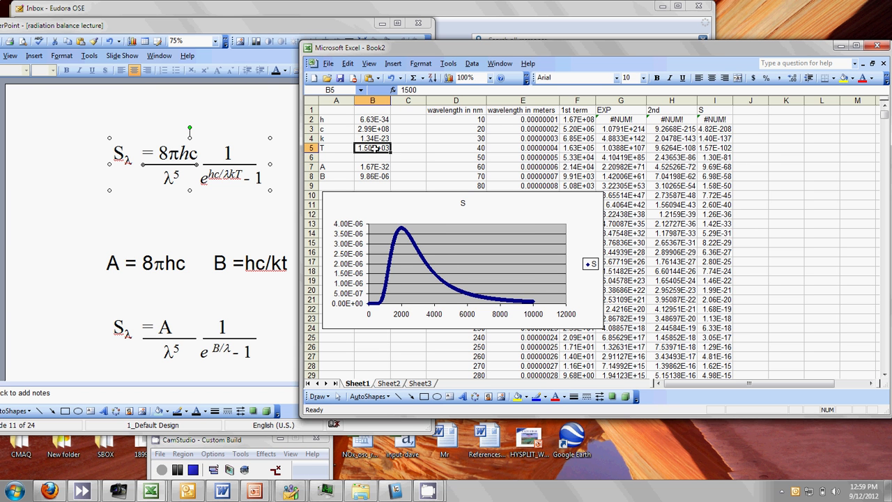
type("3")
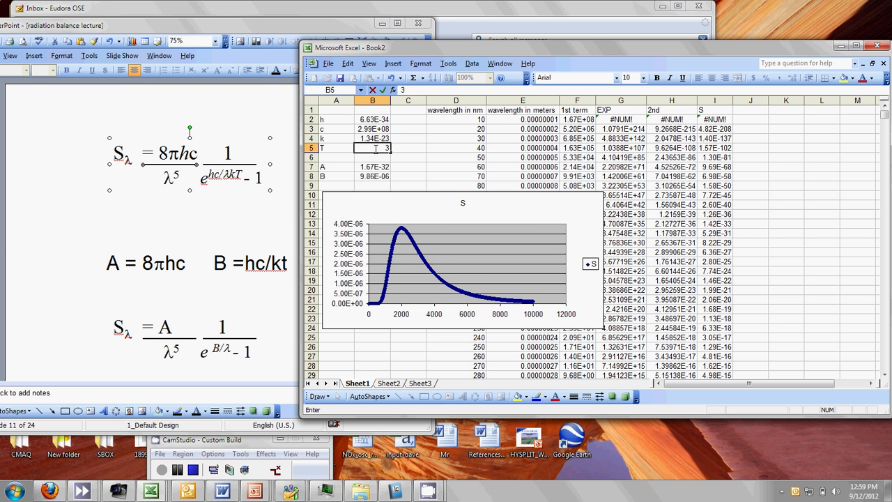
type("00")
key("Return")
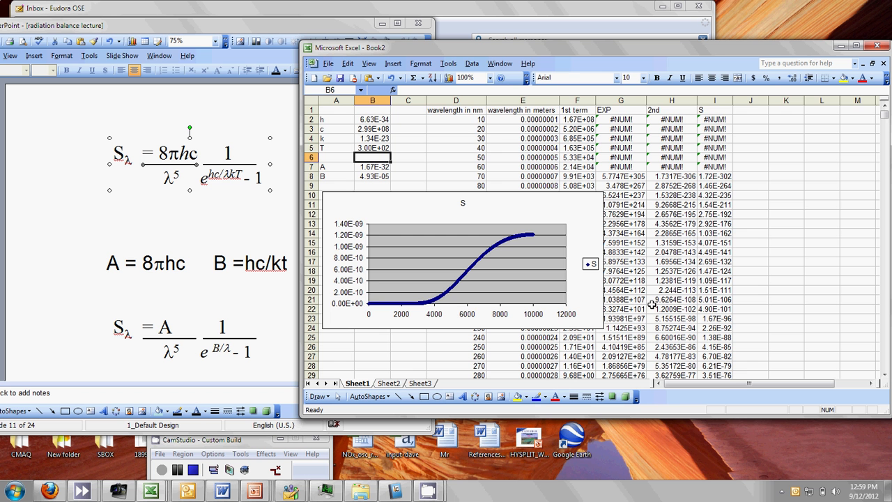
- Extend the formulas in D1000:I1000 down to row 2101, taking the wavelengths up to 21000 nm
left_click_drag(884, 115, 885, 365)
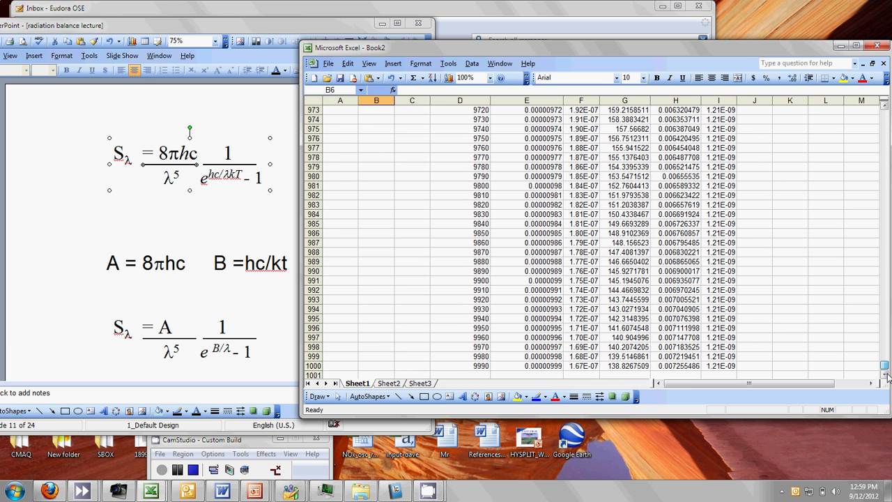
left_click_drag(481, 364, 736, 365)
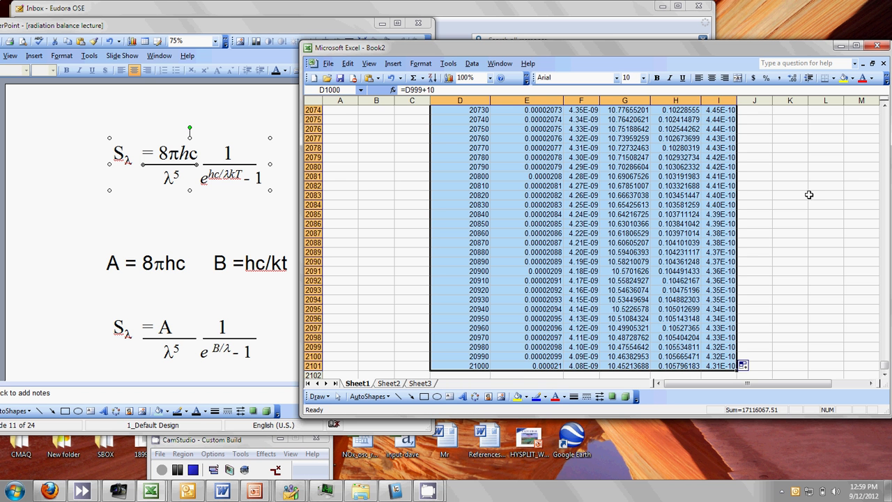
- Delete the existing S chart below the constants
left_click(885, 118)
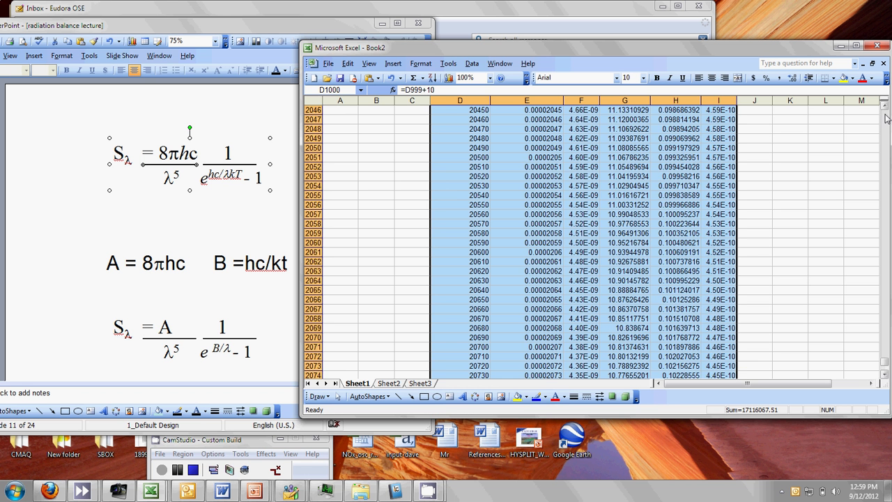
left_click(886, 338)
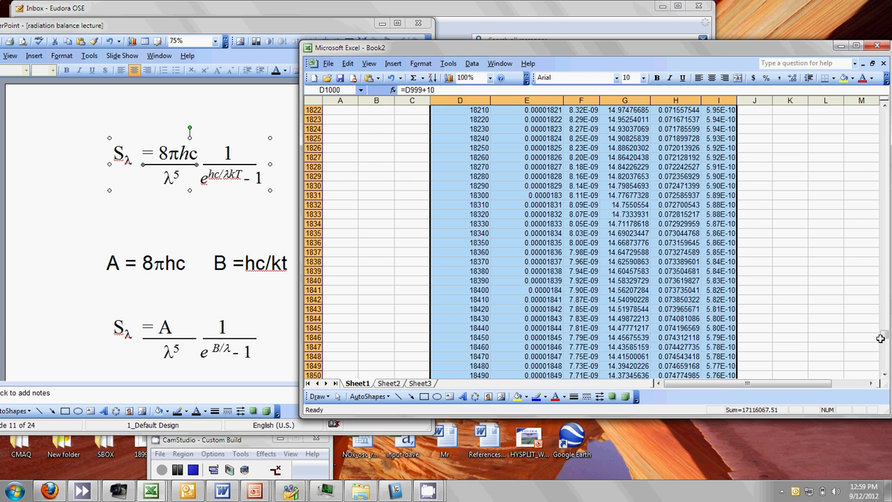
left_click_drag(886, 338, 875, 92)
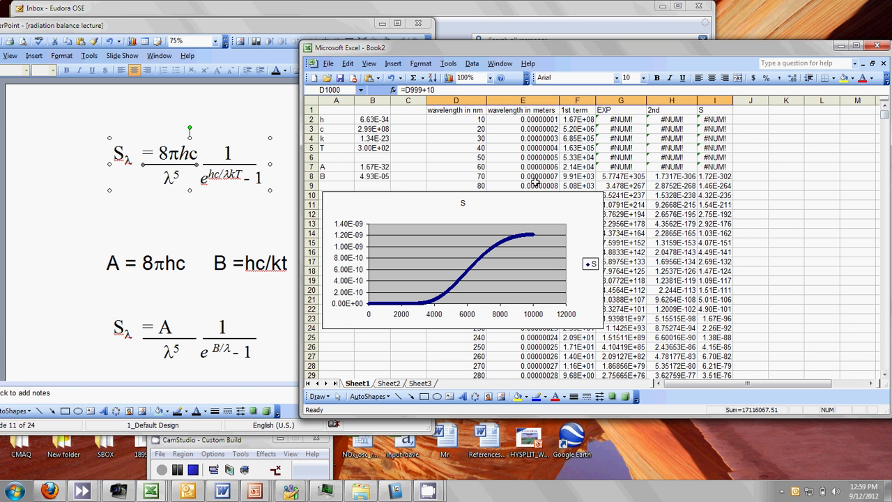
left_click(561, 227)
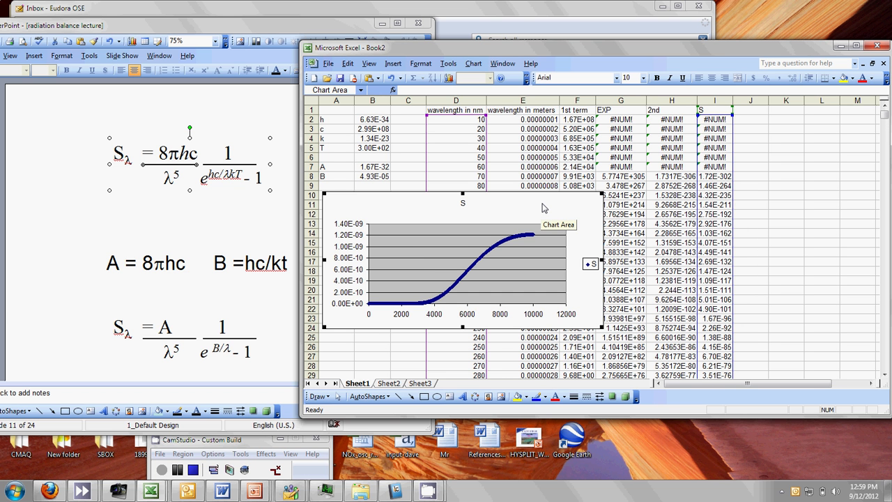
key("Delete")
- Preview an XY scatter chart of S against wavelength in nm over the extended rows without creating it
left_click(718, 101)
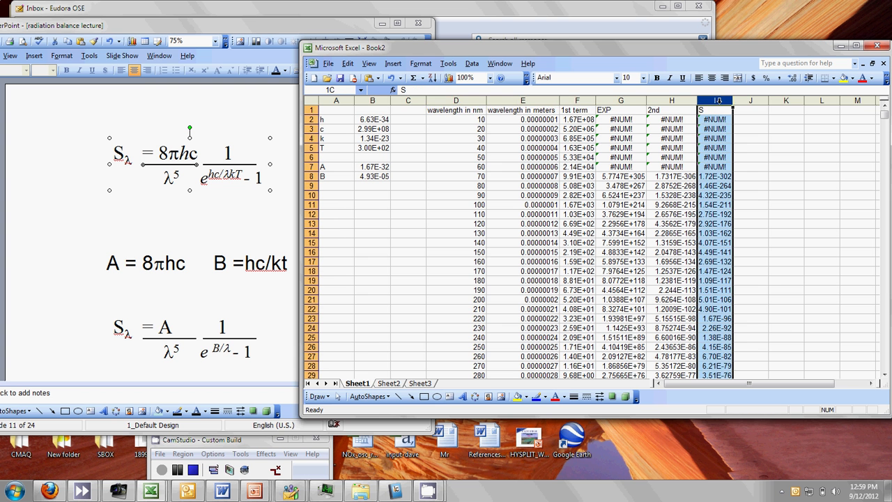
left_click(452, 101)
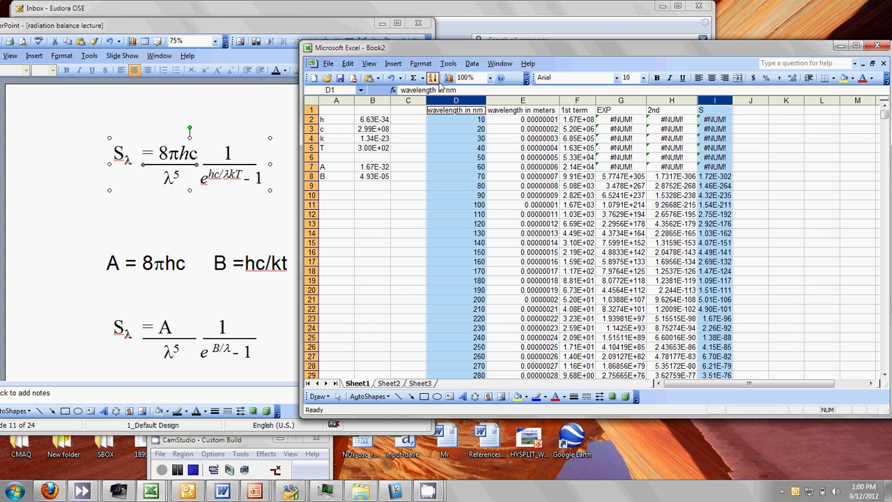
left_click(449, 78)
left_click(697, 250)
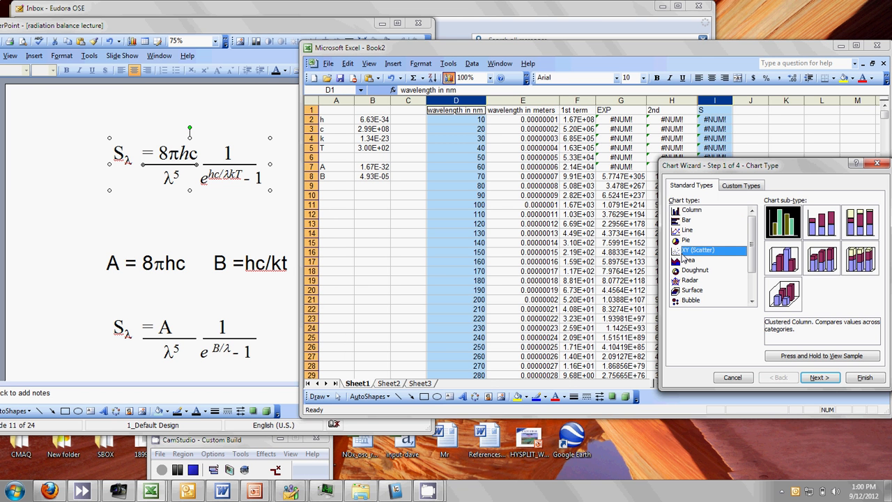
left_click(813, 380)
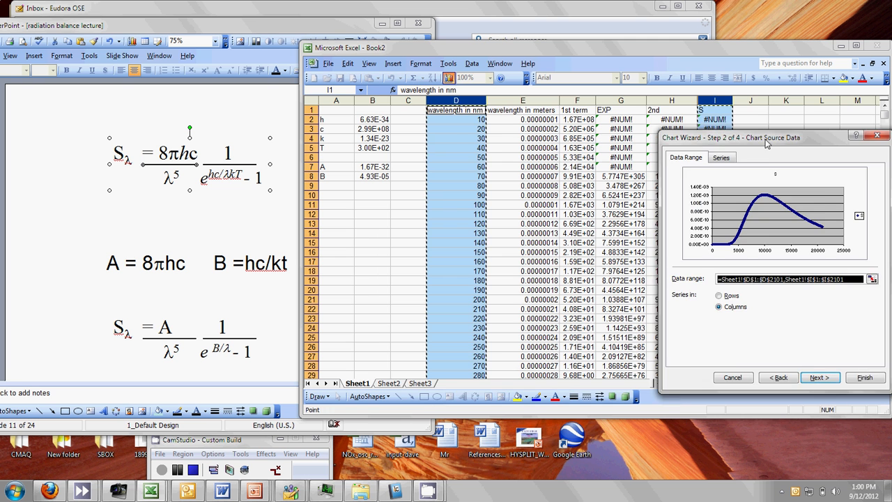
left_click_drag(766, 144, 494, 151)
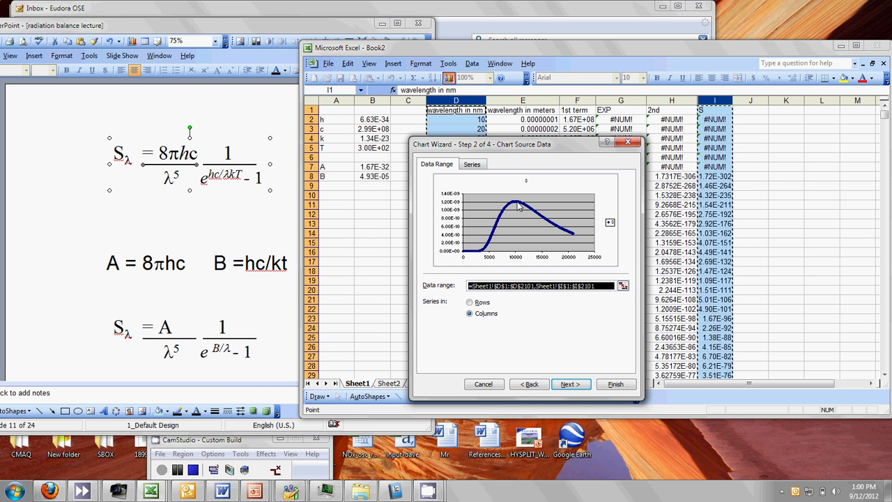
left_click(627, 143)
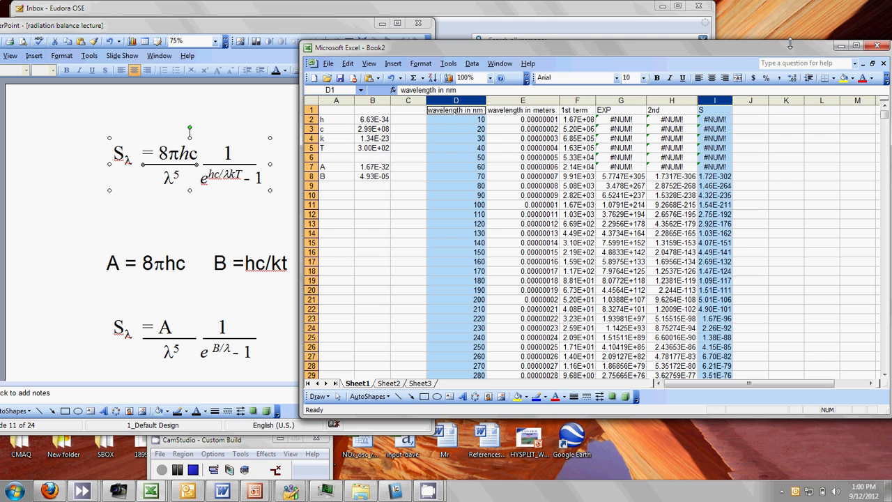
- Examine the S values down the wavelength rows to around 10000 nm, where the curve peaks
left_click_drag(790, 42, 718, 46)
left_click_drag(811, 112, 705, 221)
left_click(705, 222)
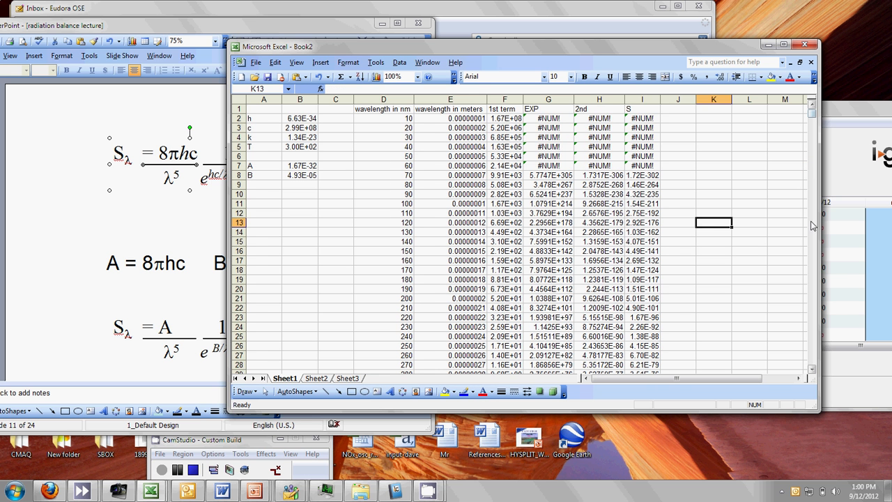
left_click(811, 224)
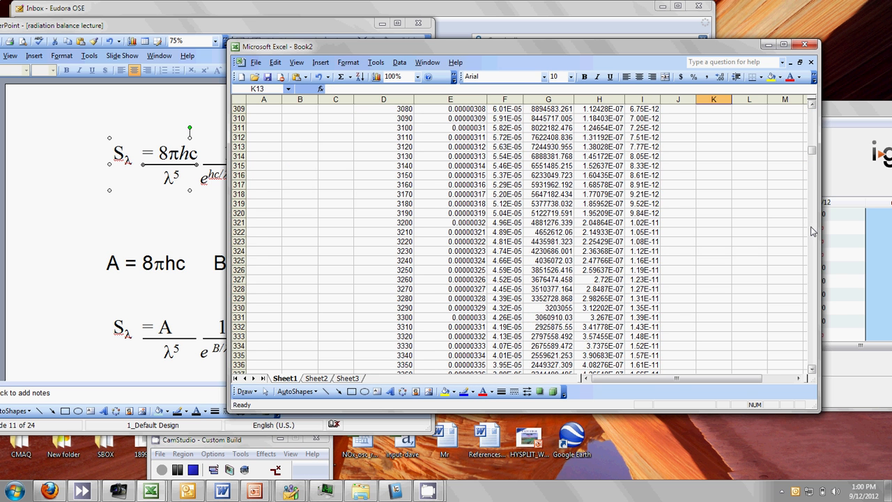
left_click(812, 353)
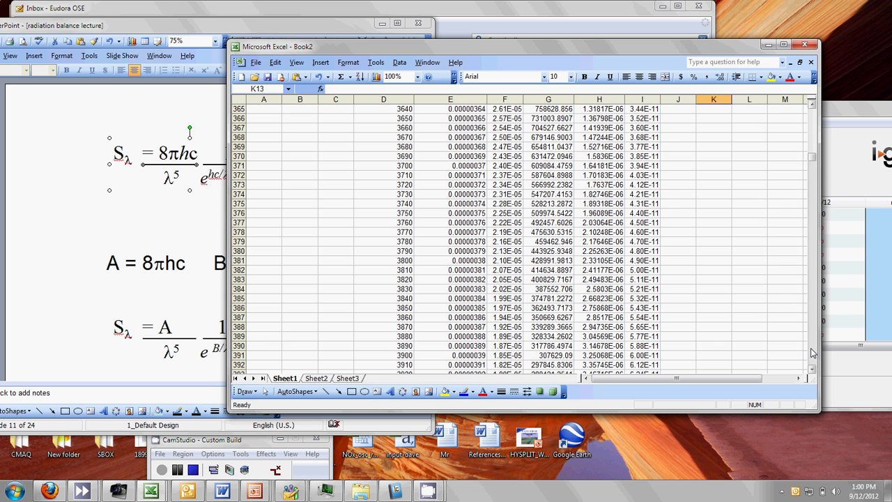
left_click(811, 353)
left_click(812, 353)
left_click(812, 353)
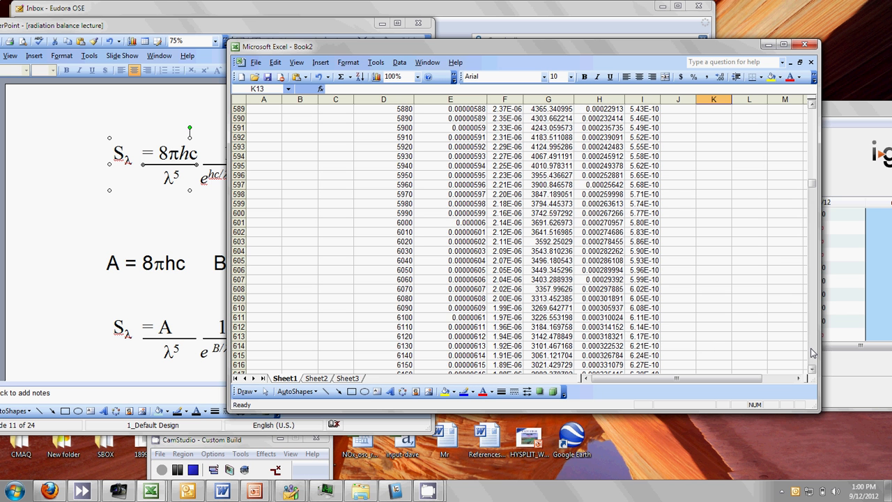
left_click(812, 353)
left_click(812, 353)
left_click(811, 354)
left_click(811, 354)
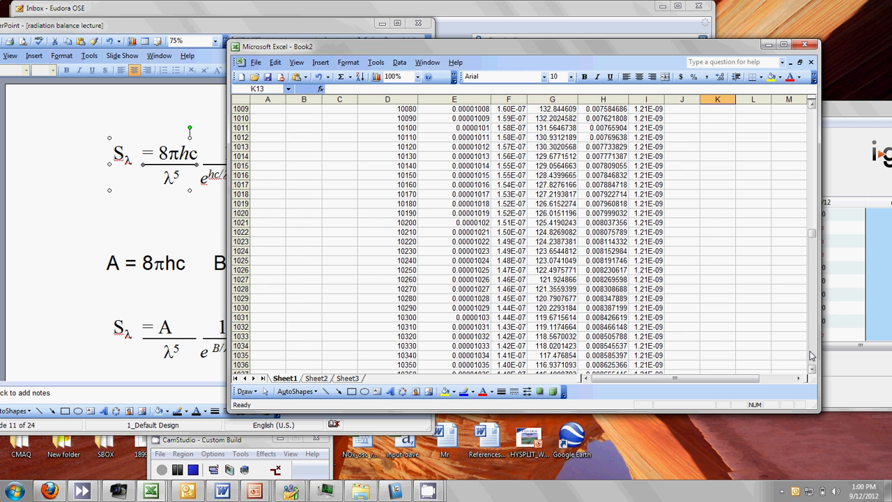
- Examine the S values beyond the peak, down to about 14000 nm and back to around 12000 nm
left_click(811, 355)
left_click(811, 355)
left_click(811, 355)
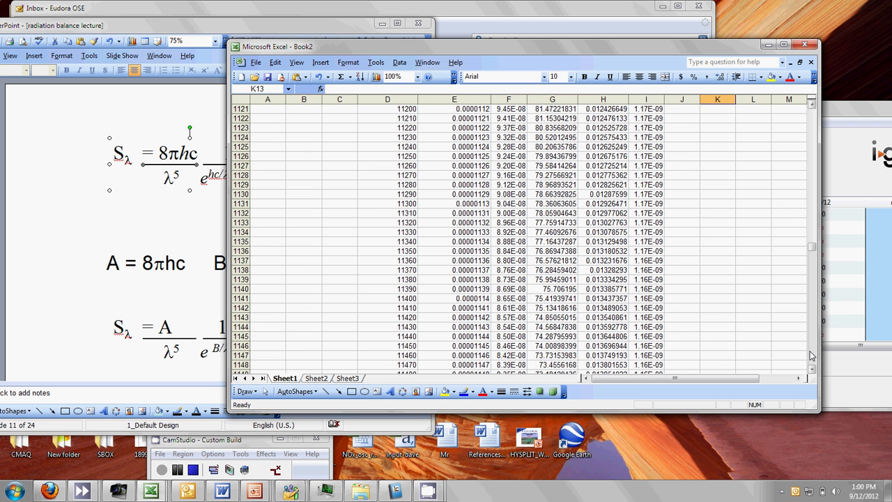
left_click(811, 355)
left_click(811, 355)
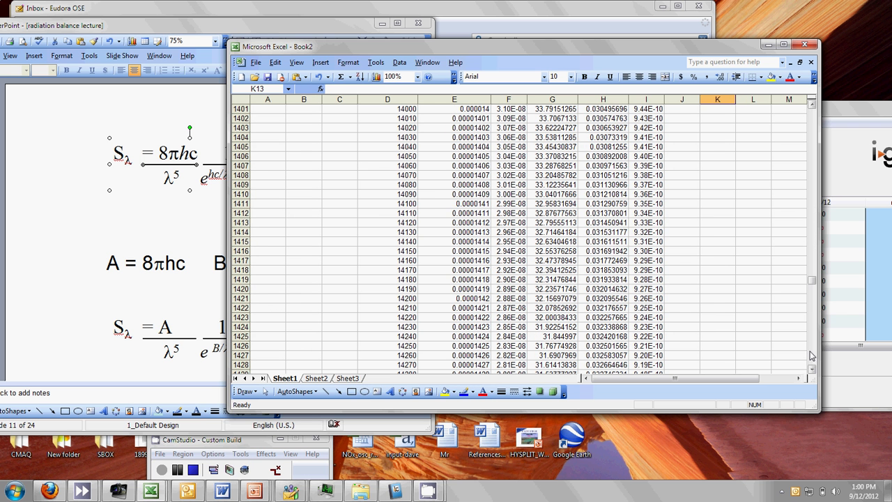
left_click(812, 125)
left_click(812, 125)
left_click(812, 125)
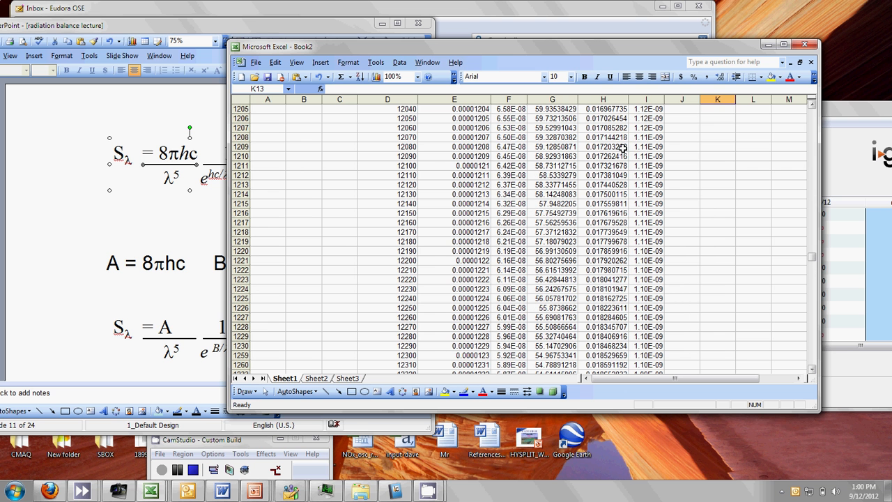
- Format the whole S column I as Number with 4 decimal places
left_click(643, 99)
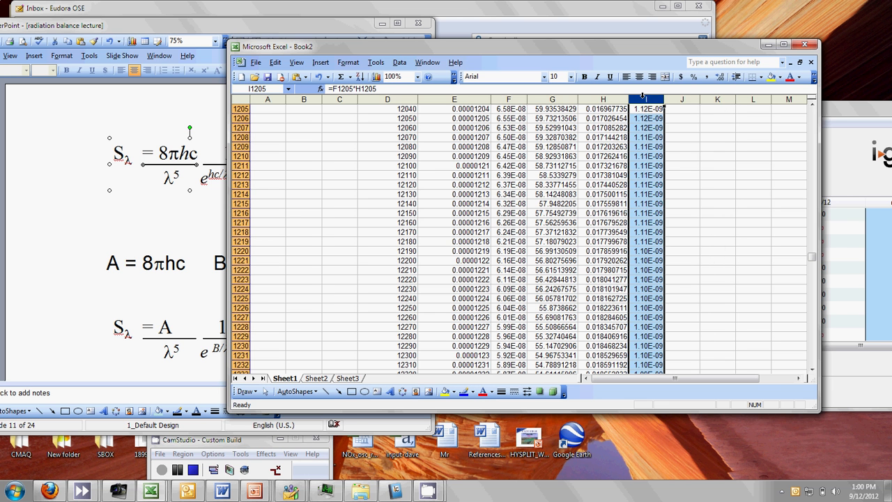
right_click(643, 103)
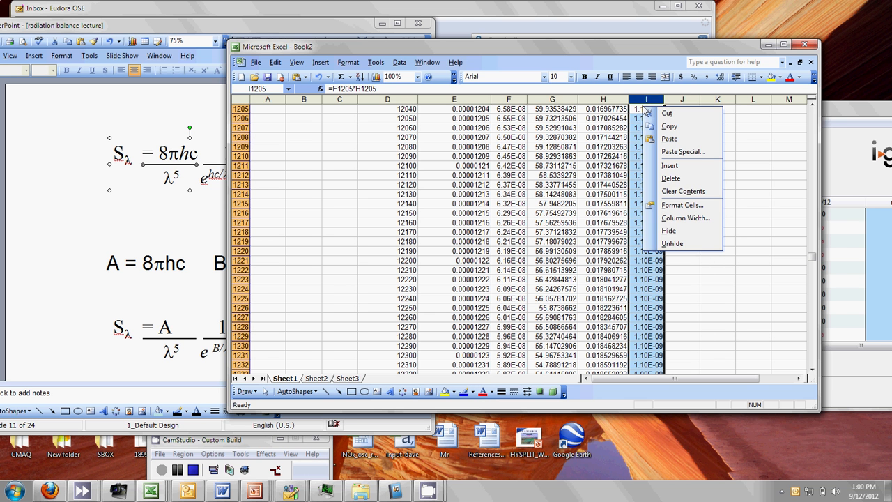
left_click(679, 204)
left_click(608, 153)
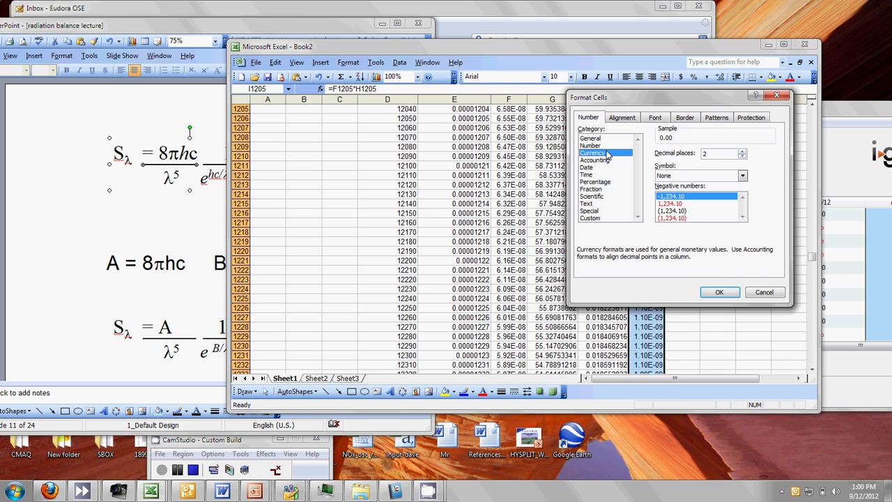
left_click(599, 145)
left_click(743, 150)
left_click(743, 150)
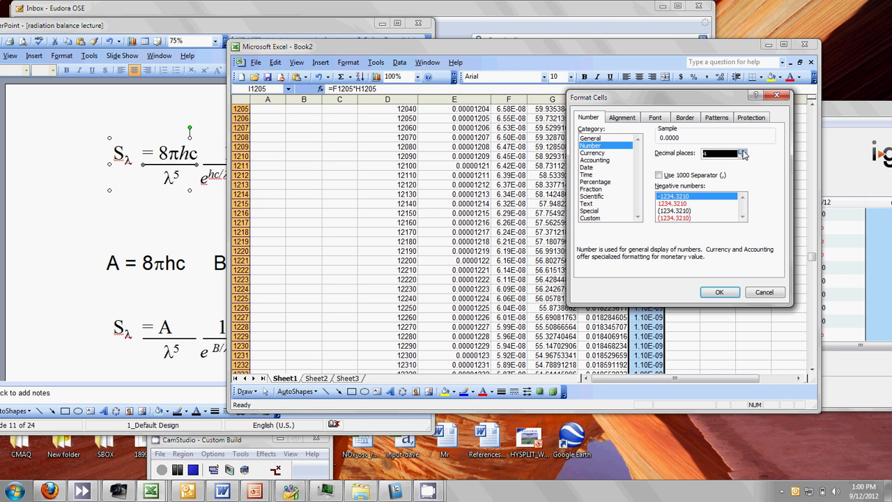
left_click(721, 292)
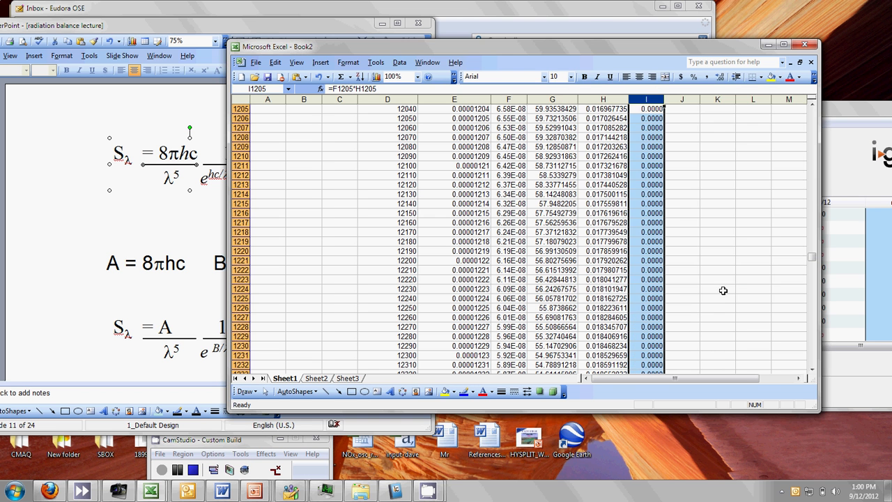
- Change the number format of the S column I to Scientific with 4 decimal places
right_click(646, 100)
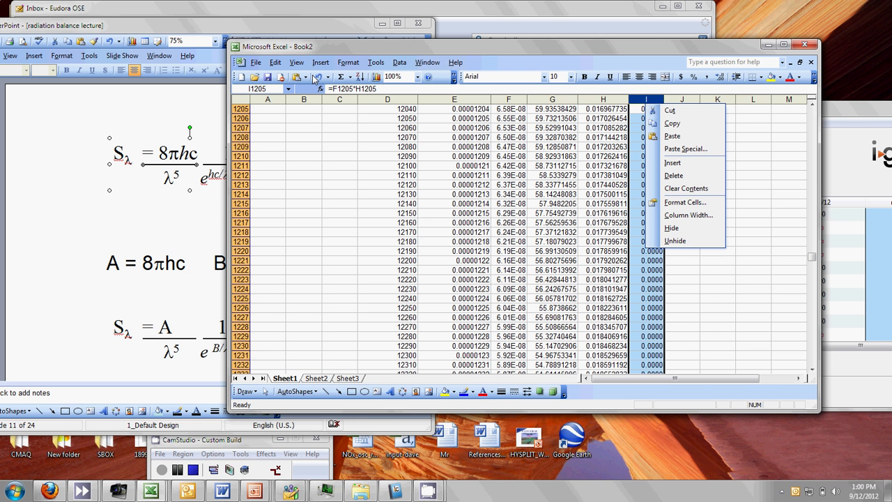
left_click(358, 64)
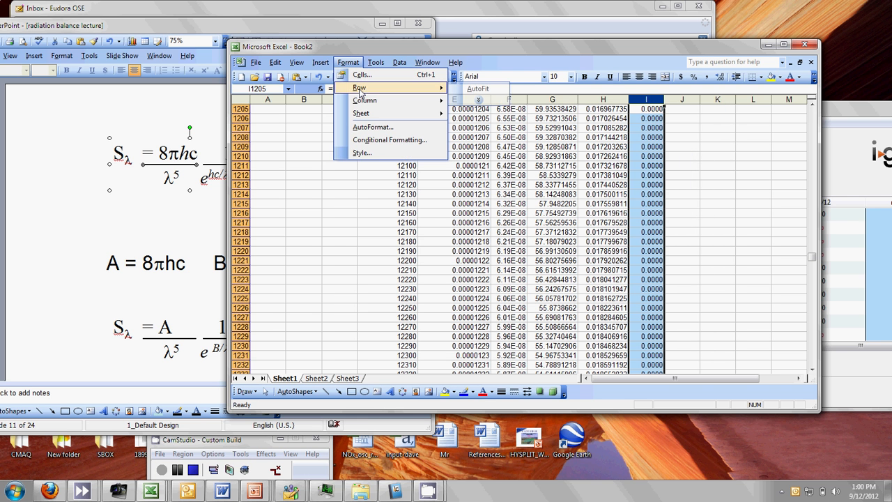
left_click(362, 75)
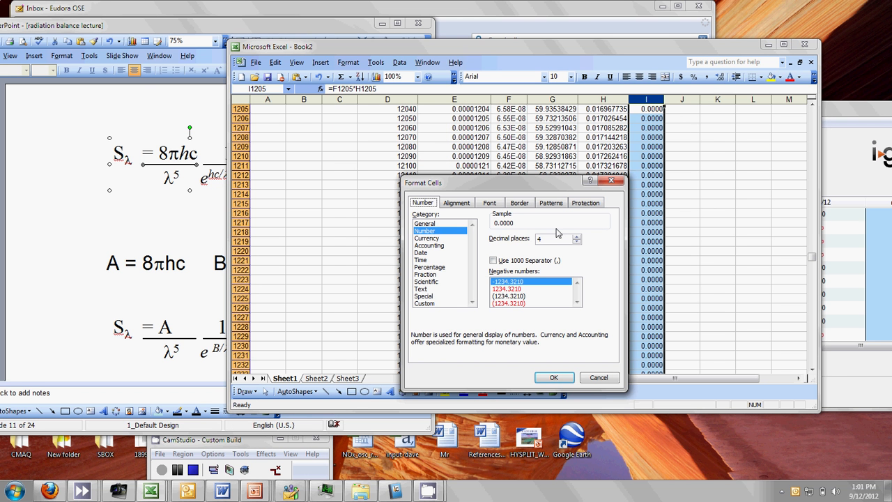
left_click(426, 281)
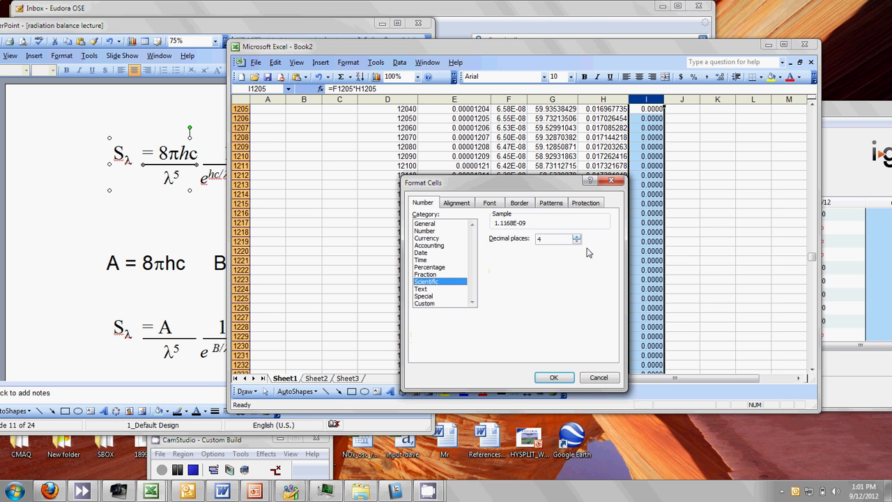
left_click(553, 378)
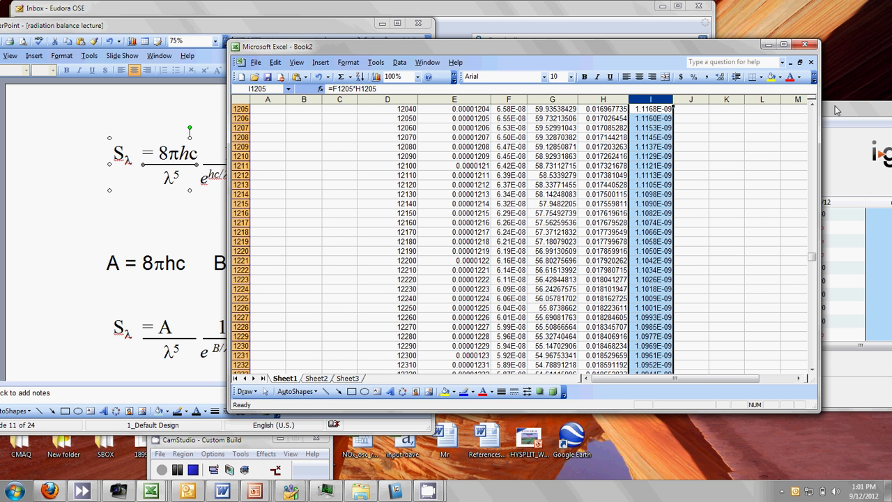
- Examine the S values from about 12000 nm back to 9720 nm and compare the largest ones around rows 987 to 992
scroll(813, 104, "up", 5)
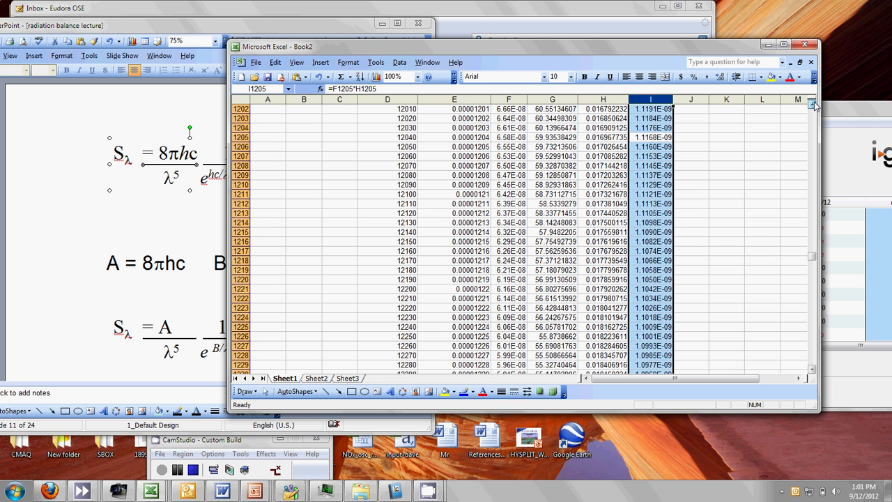
scroll(813, 104, "up", 5)
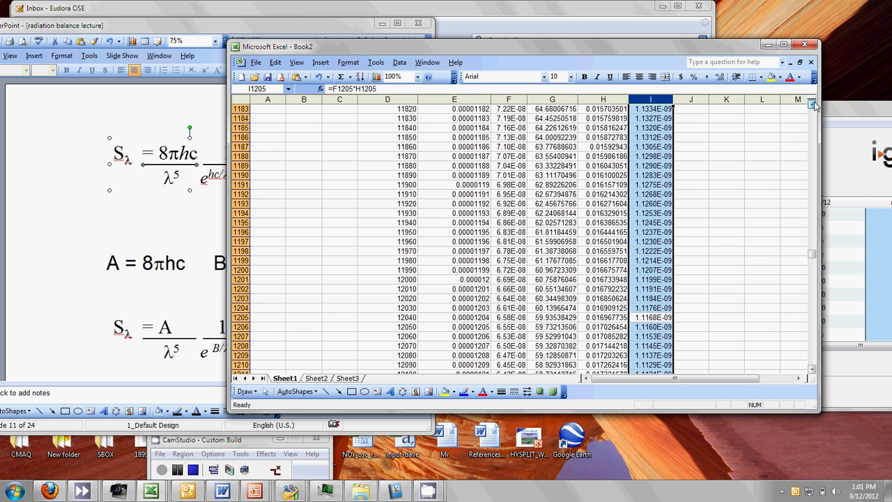
scroll(813, 104, "up", 6)
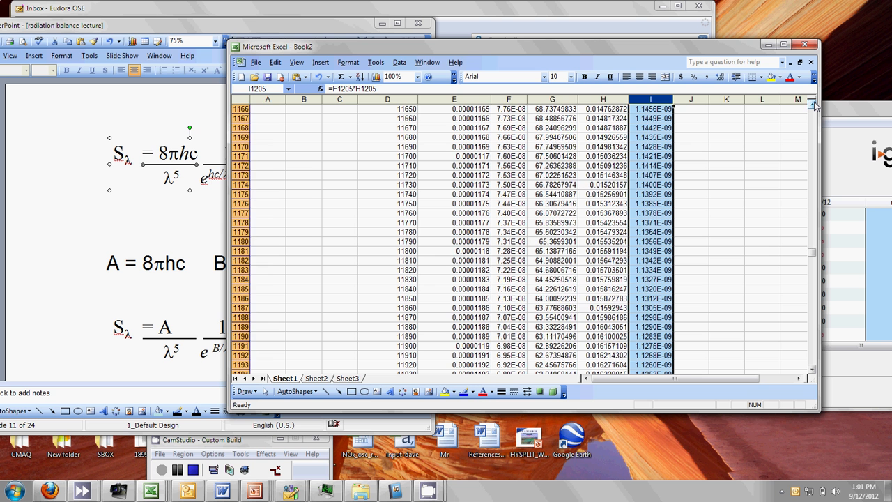
scroll(813, 104, "up", 5)
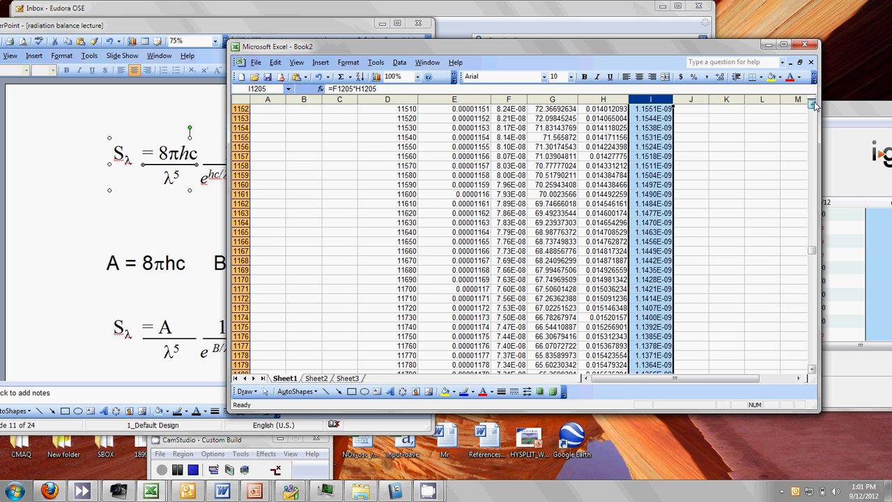
scroll(813, 104, "up", 13)
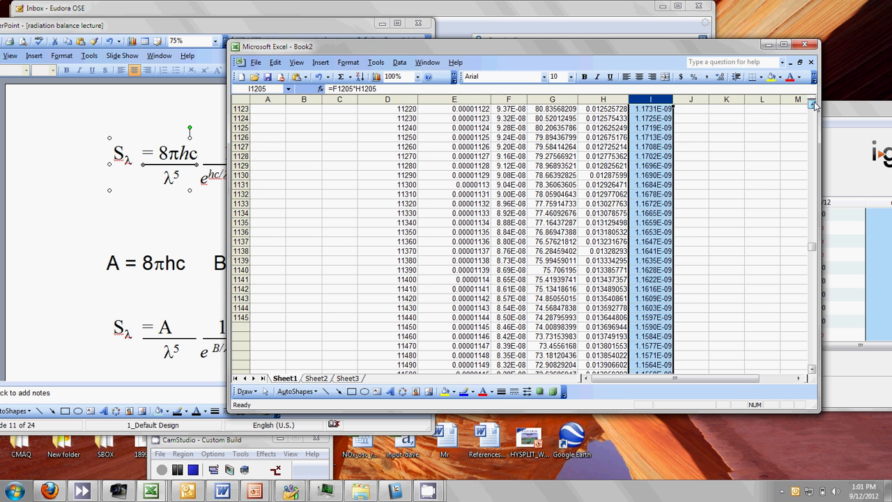
scroll(813, 104, "up", 6)
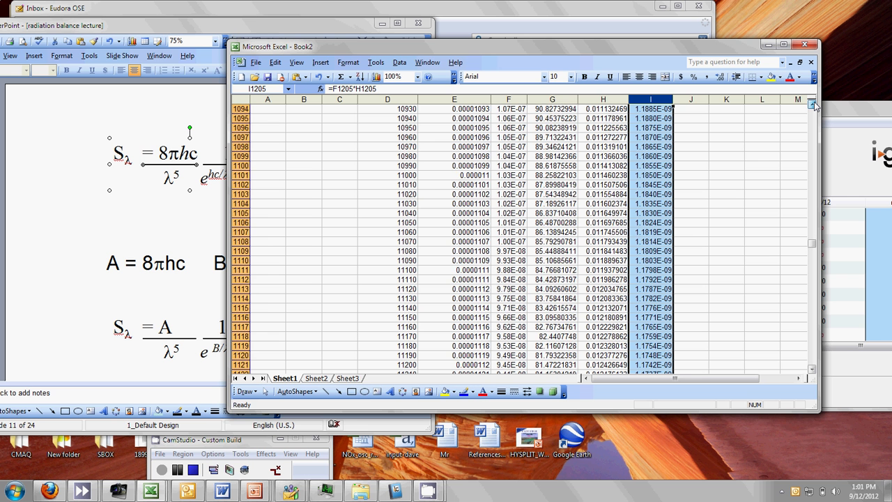
scroll(813, 104, "up", 7)
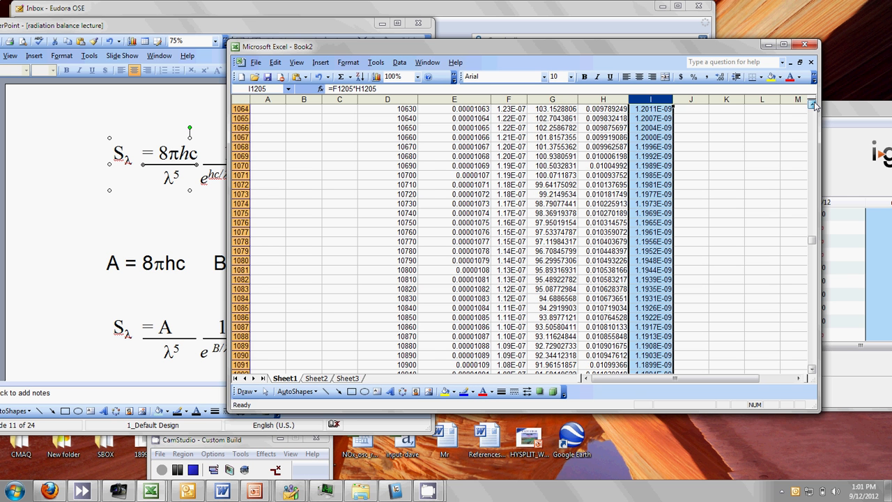
scroll(813, 104, "up", 14)
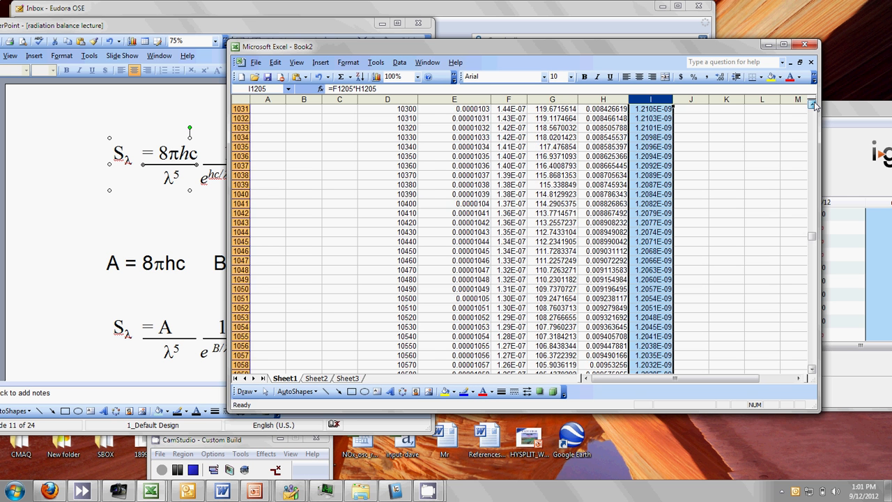
scroll(813, 104, "up", 12)
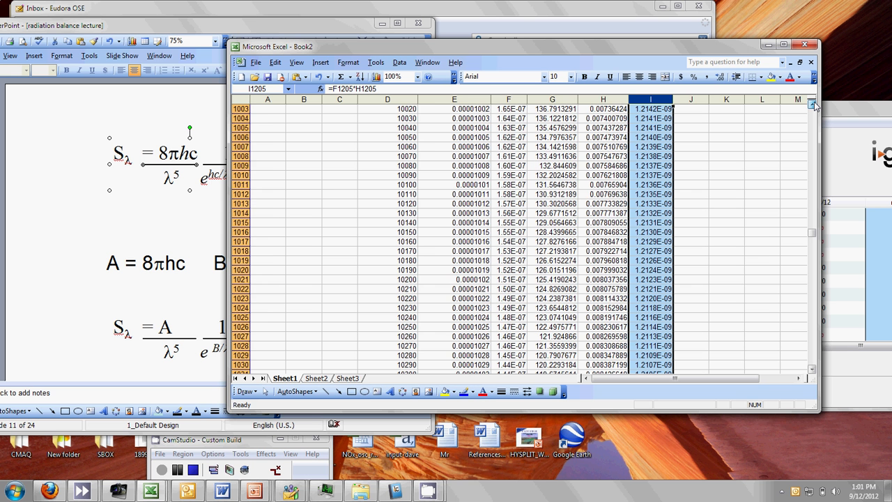
scroll(814, 103, "up", 5)
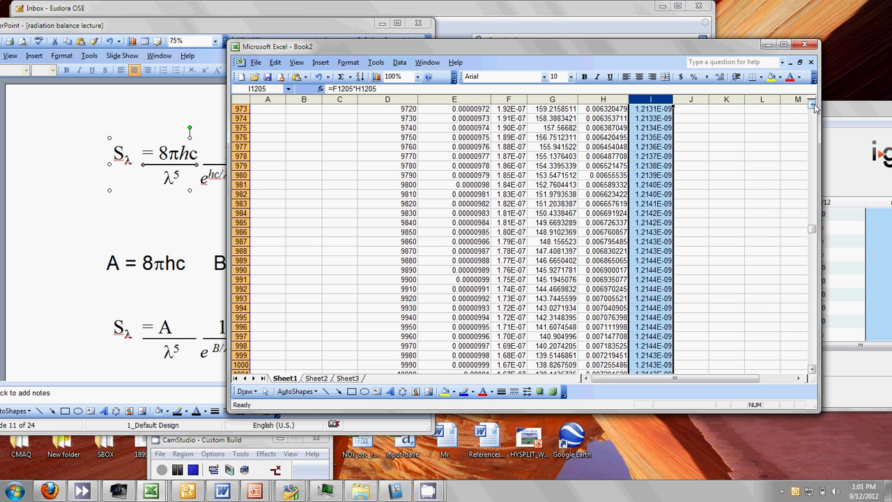
left_click(657, 239)
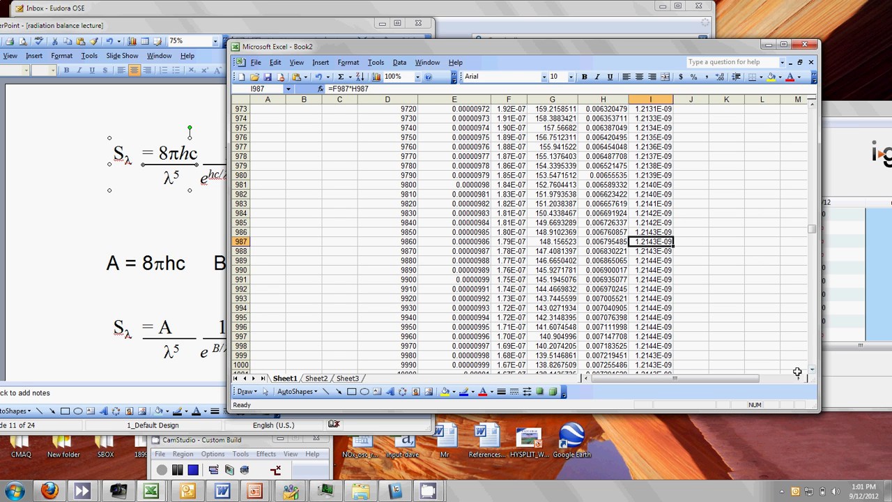
left_click(660, 288)
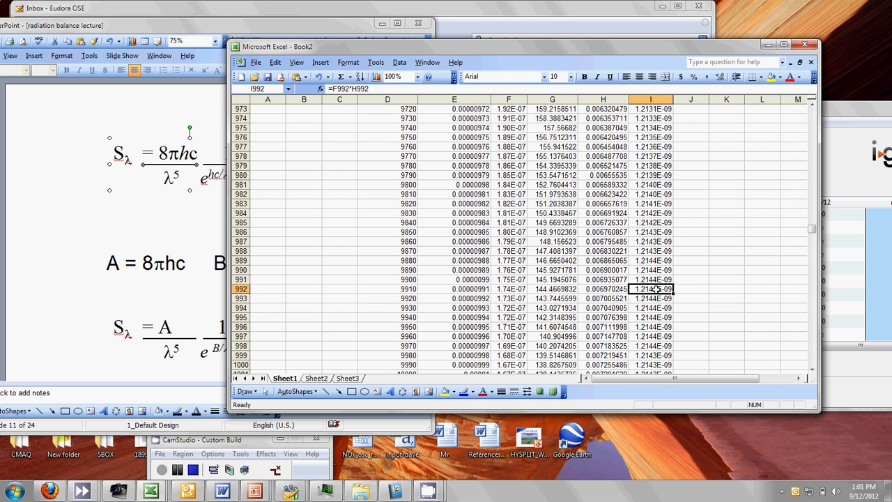
left_click(636, 241)
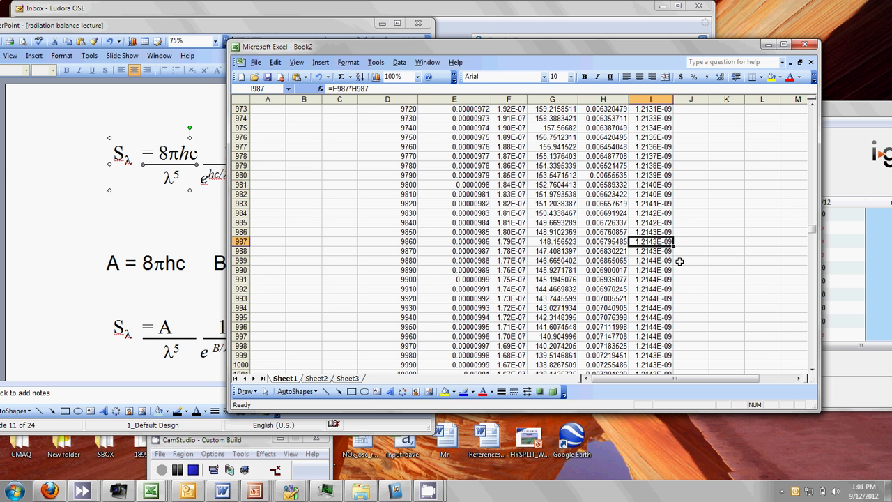
left_click(651, 279)
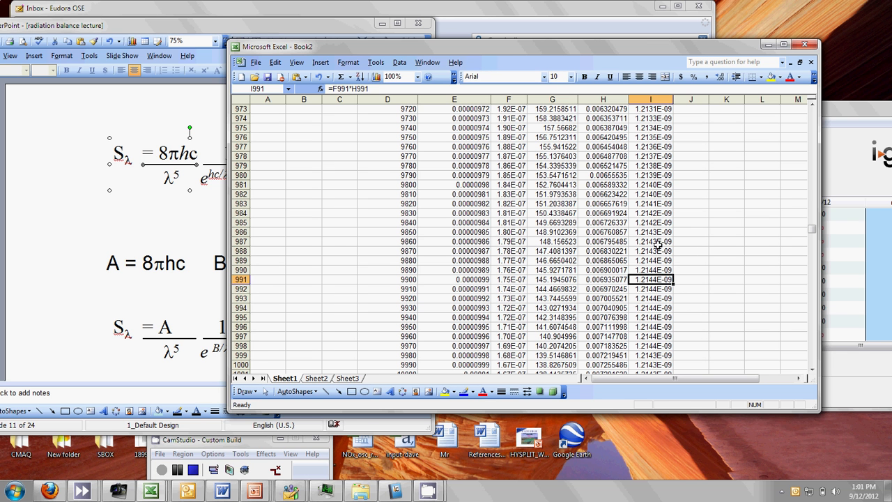
- Format I987:I999 as Scientific with 6 decimal places and highlight the peak S value in I994 with a yellow fill
left_click_drag(655, 239, 661, 356)
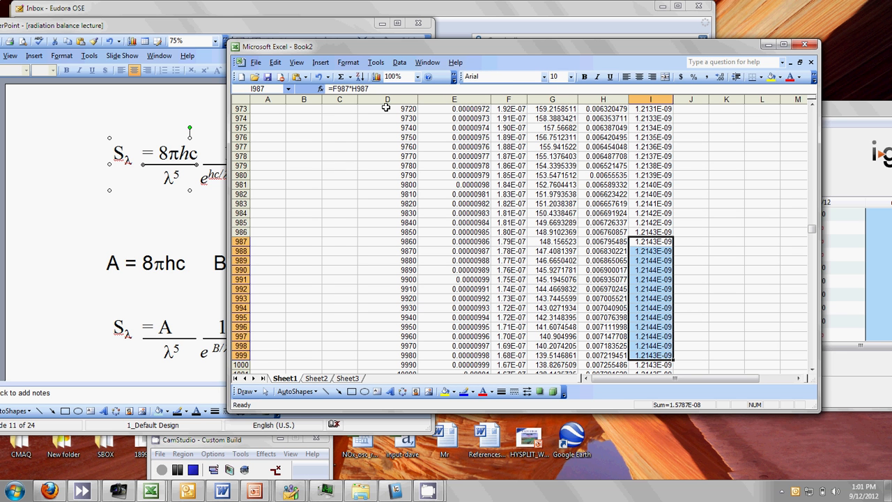
left_click(348, 62)
left_click(349, 74)
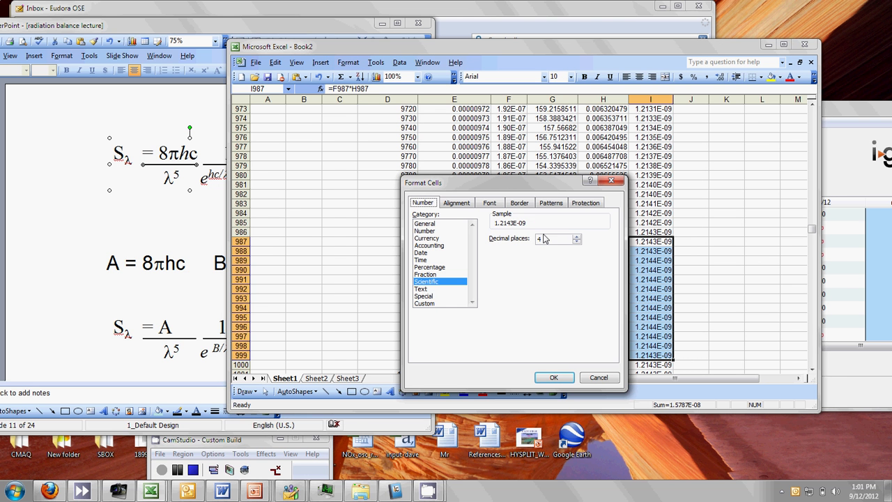
left_click(576, 236)
left_click(577, 236)
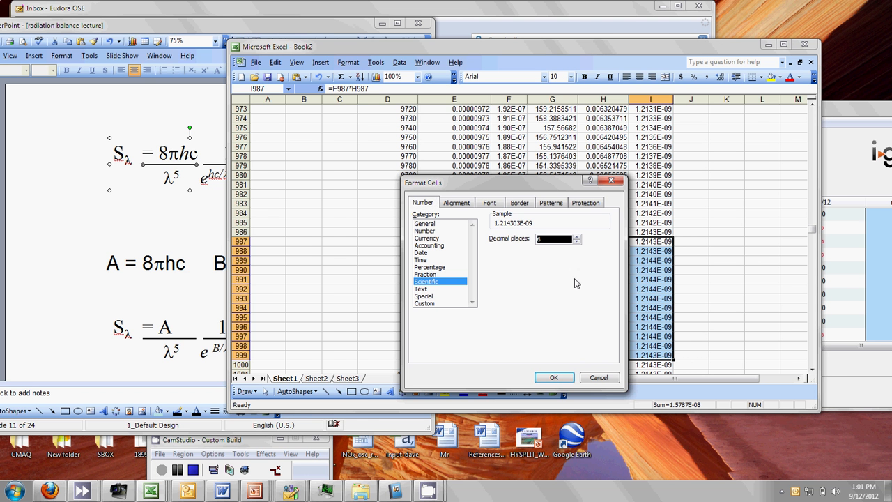
left_click(554, 376)
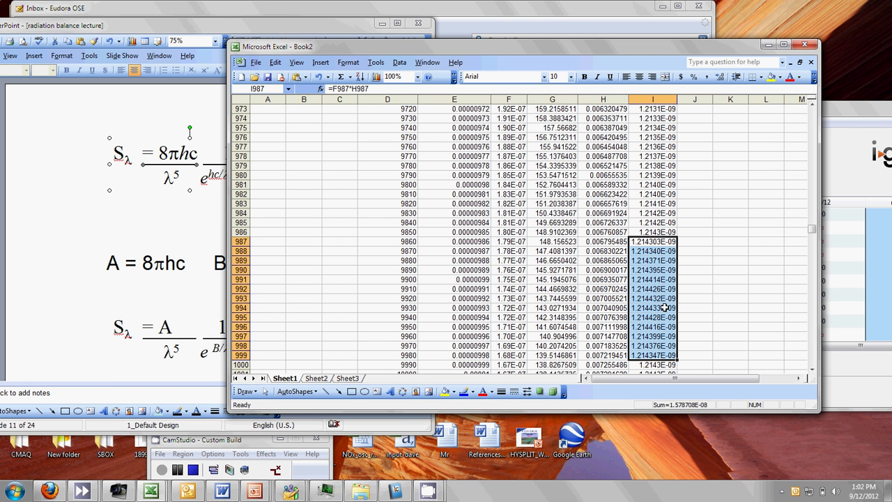
left_click(665, 308)
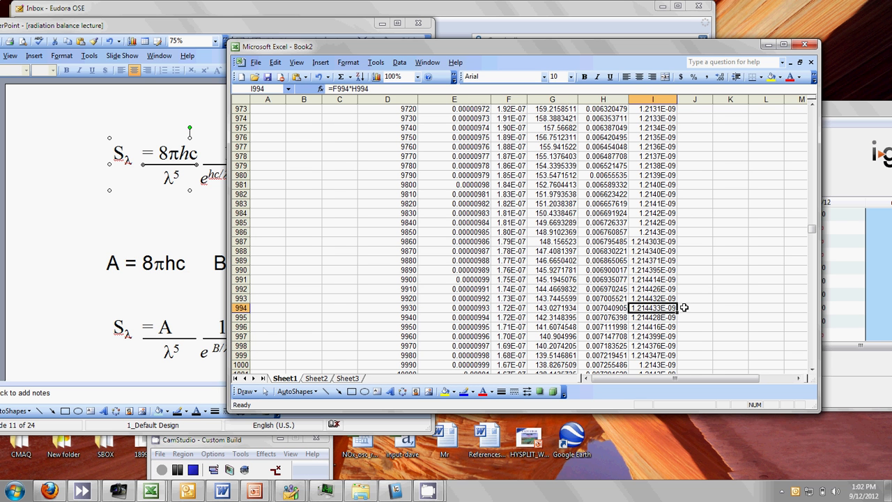
left_click(770, 78)
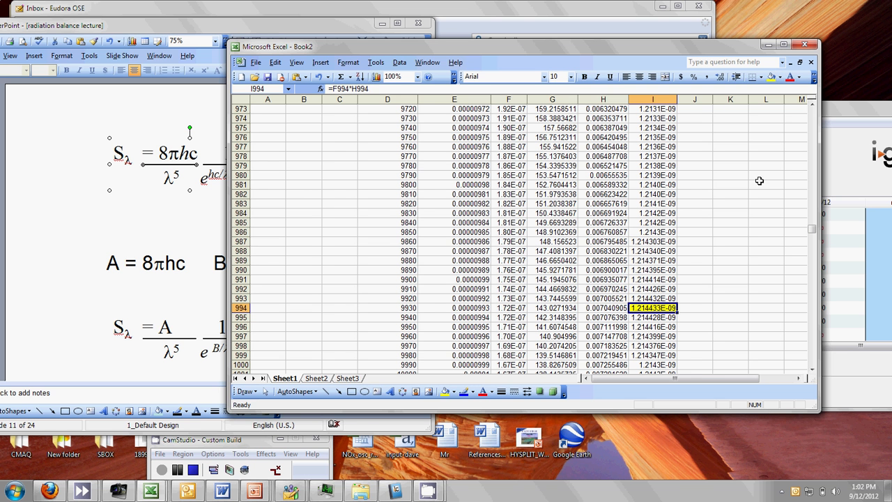
- Return to the constants at the start of the sheet and select the temperature T in B5
left_click_drag(812, 229, 801, 106)
left_click(296, 147)
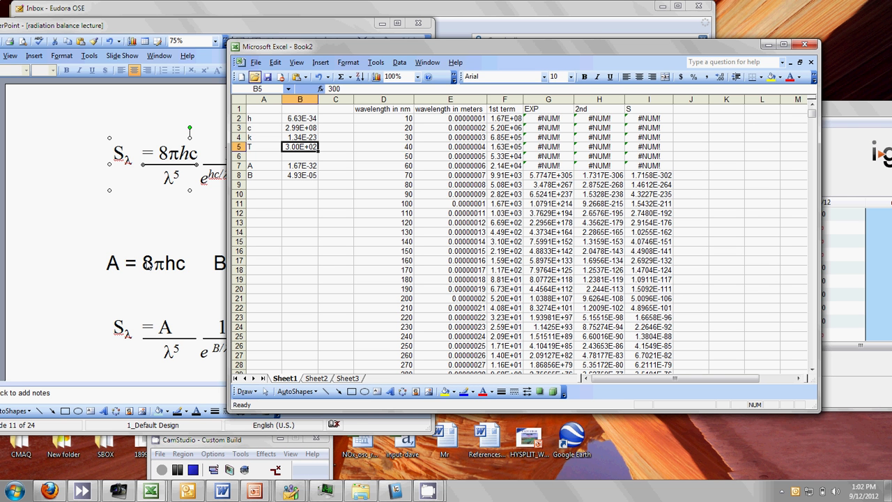
mouse_move(82, 494)
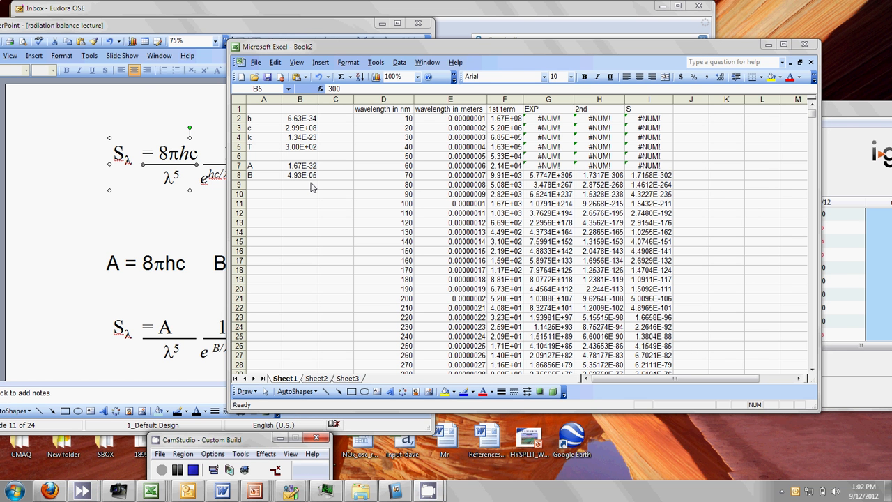
mouse_move(428, 491)
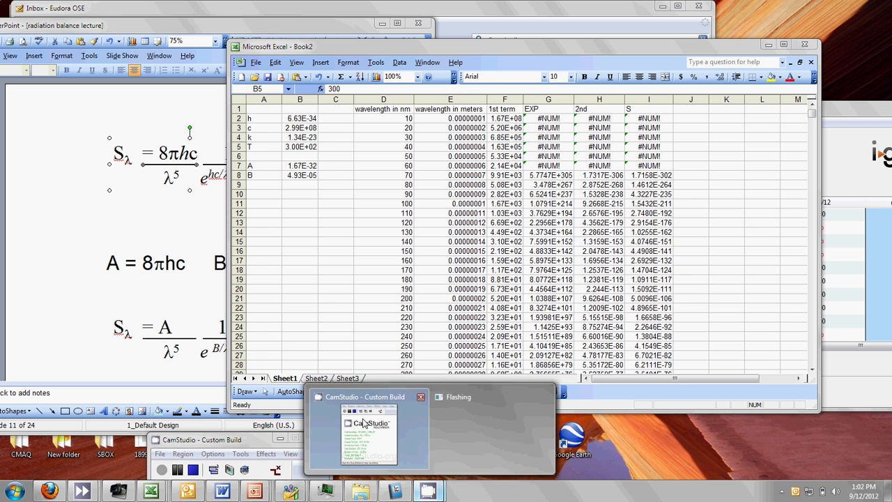